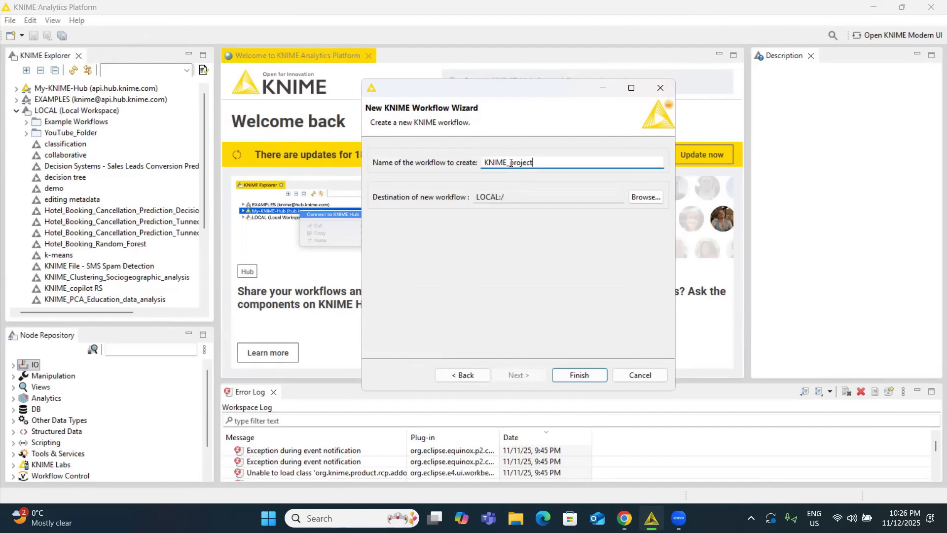
Name the new local workflow housing_prediction and create it.
drag(537, 164, 483, 162)
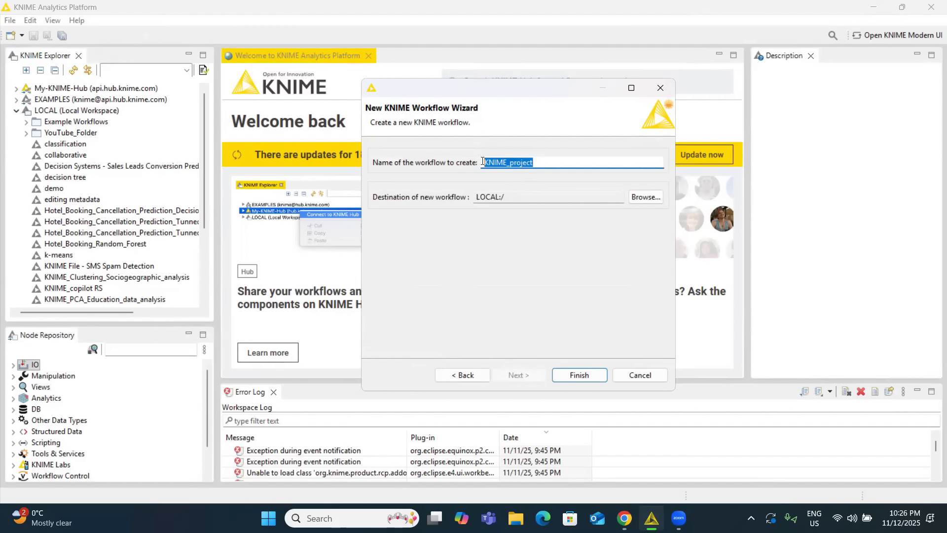
text(housing)
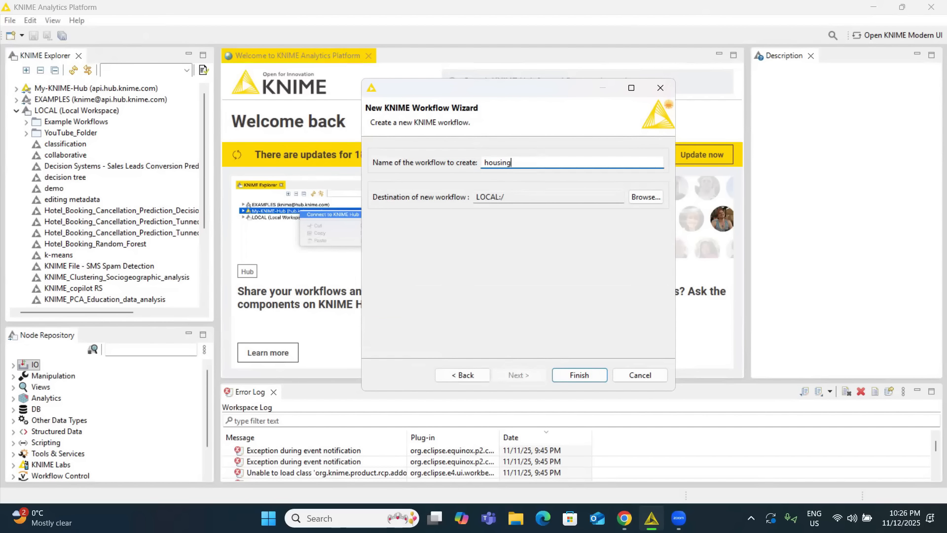
text(_prediction)
click(592, 373)
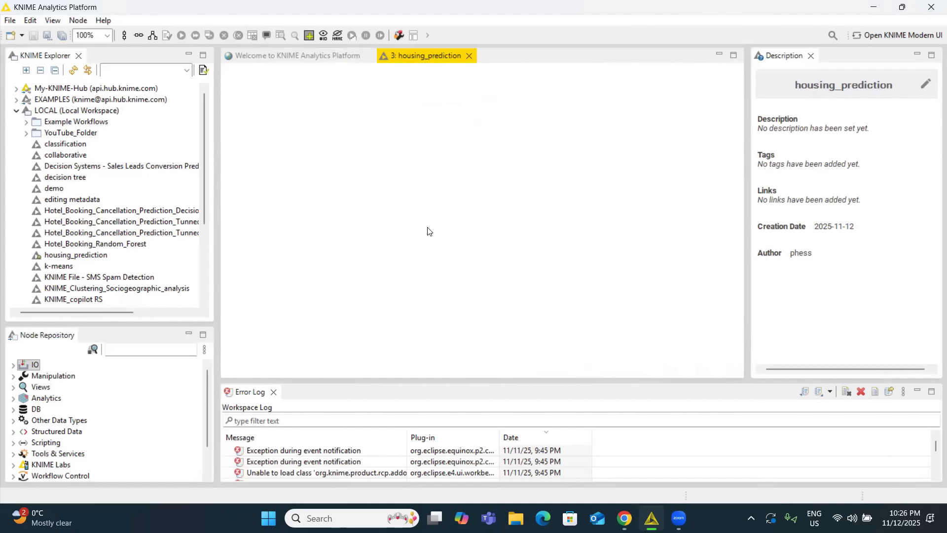
Find the CSV Reader node in the node repository and add it to the empty workflow canvas.
click(159, 351)
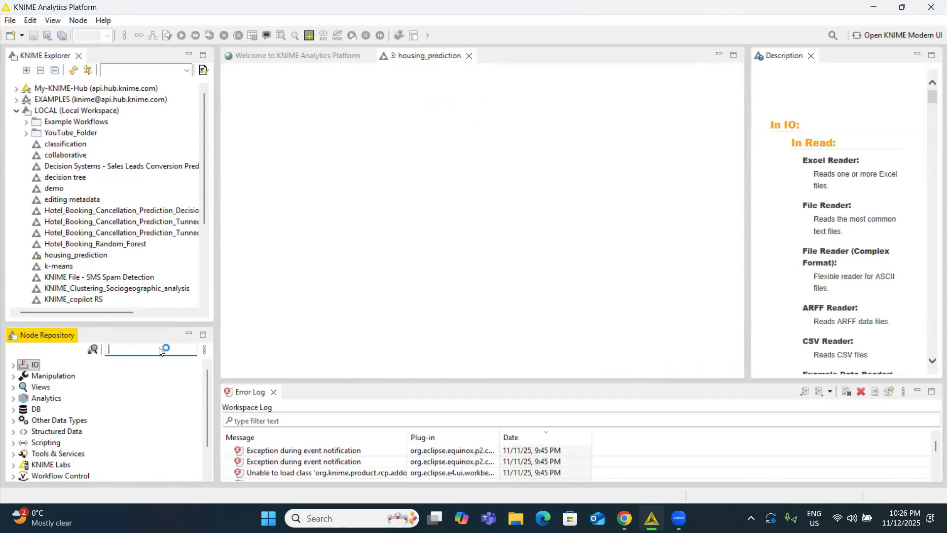
text(csv)
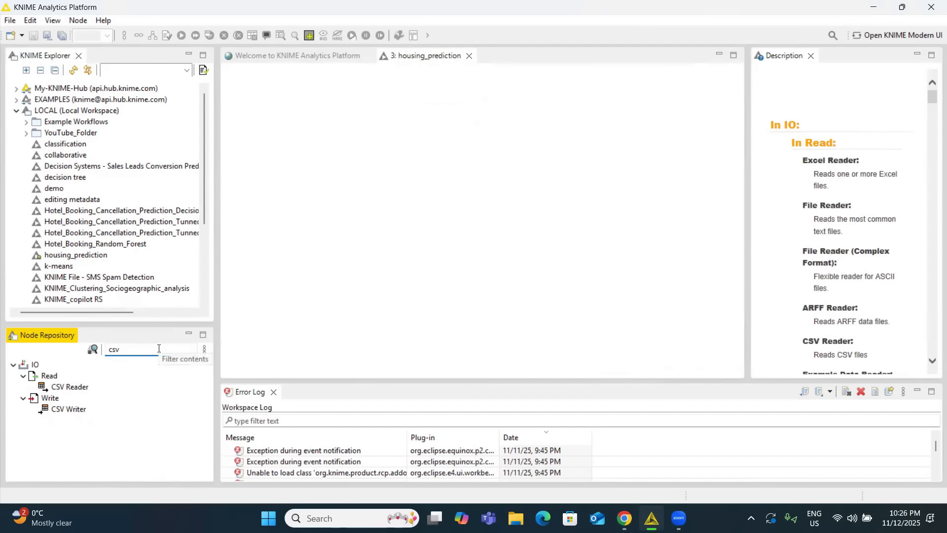
drag(79, 387, 273, 242)
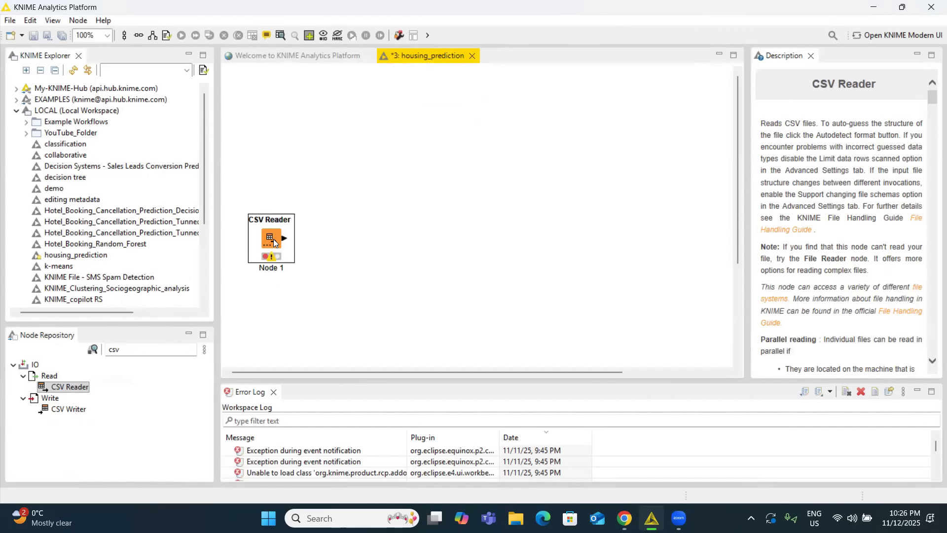
Configure the CSV Reader to read the Housing file from the A data folder on the Desktop.
right_click(274, 241)
click(316, 190)
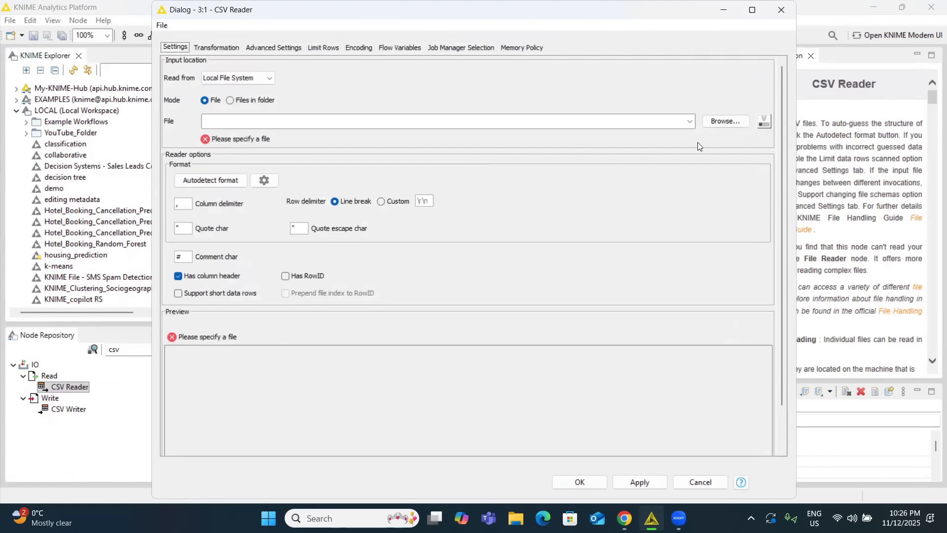
click(718, 123)
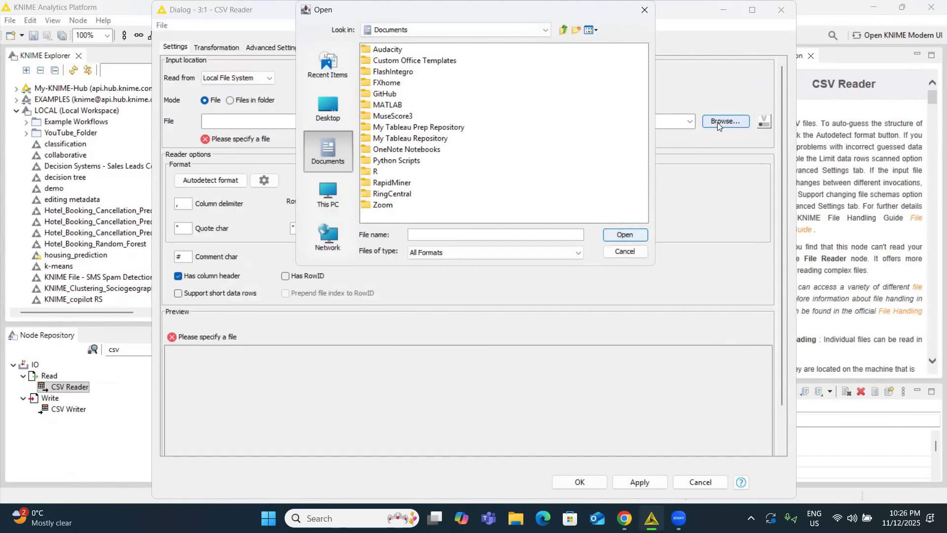
click(324, 103)
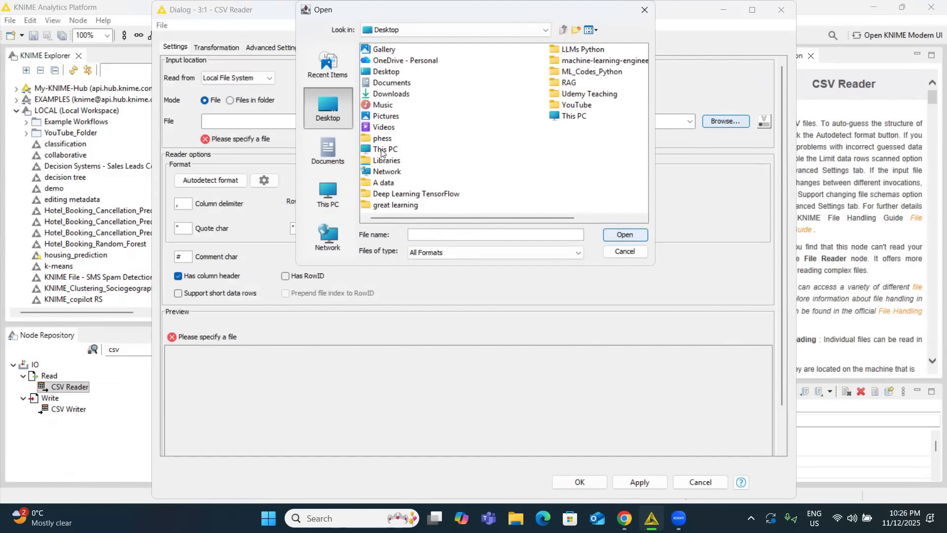
click(388, 185)
double_click(388, 184)
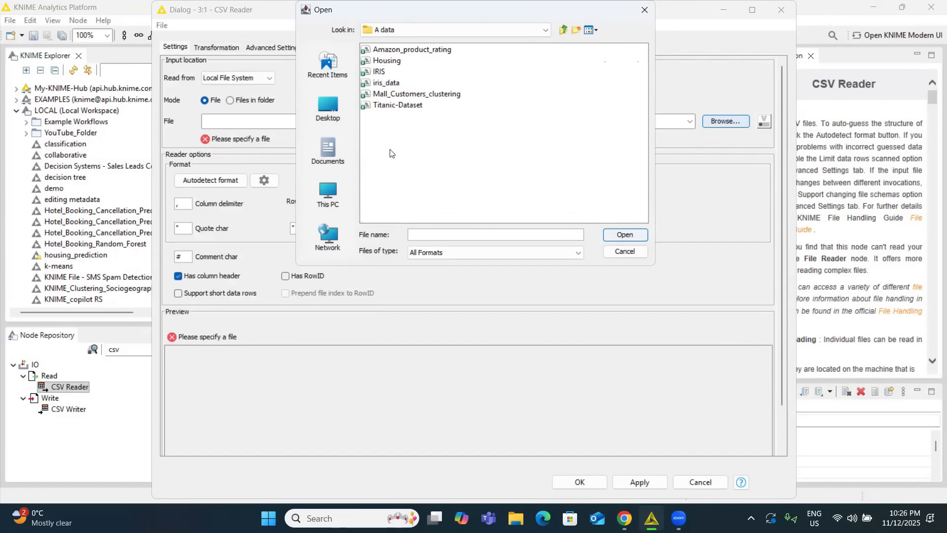
click(392, 64)
click(610, 233)
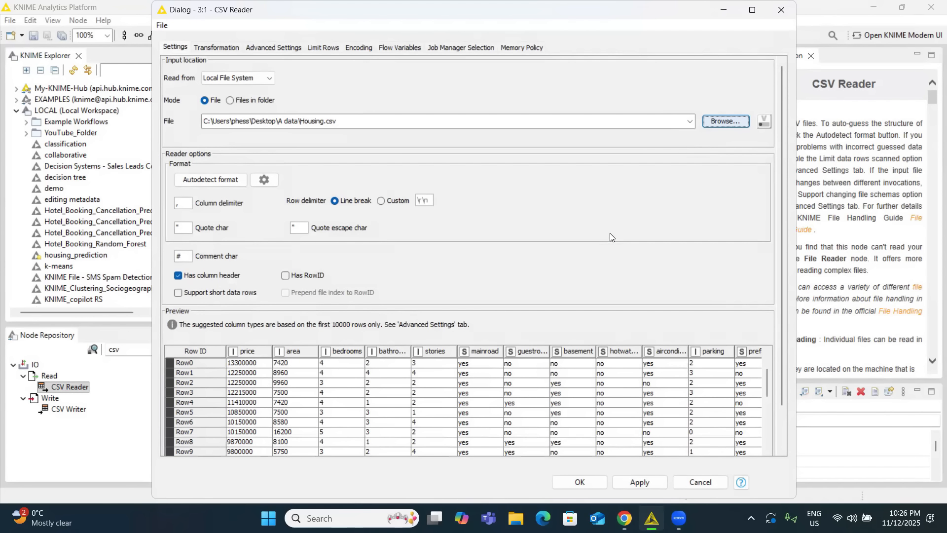
click(590, 484)
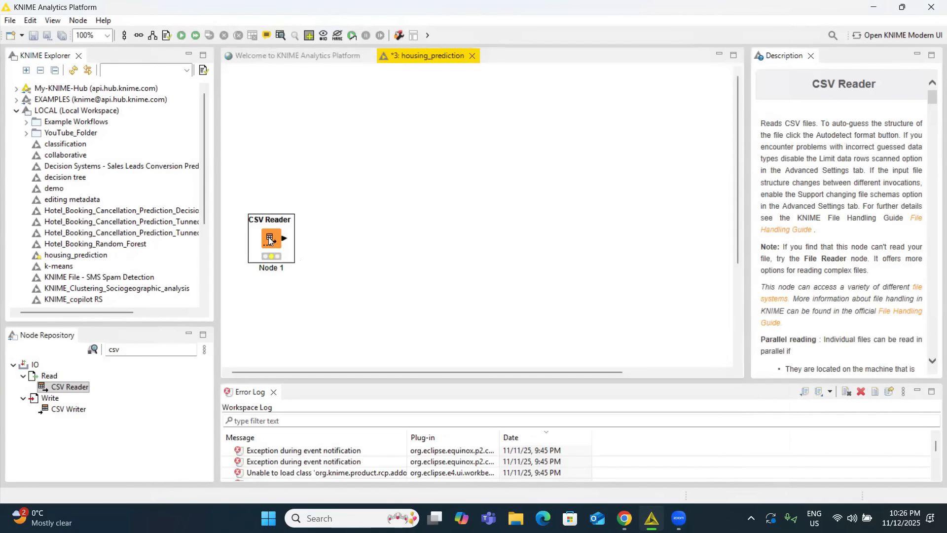
Execute the CSV Reader node and review its output file table.
right_click(271, 239)
click(298, 202)
right_click(279, 238)
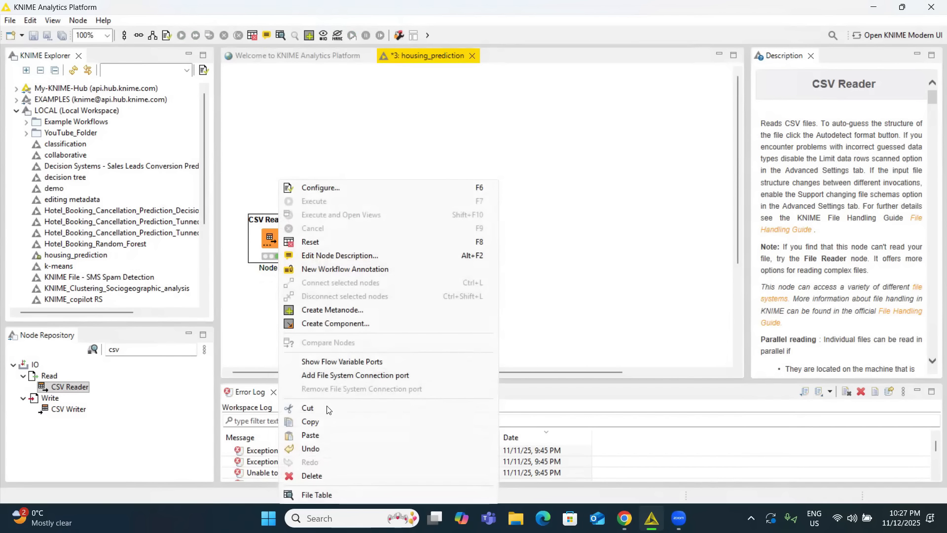
click(317, 495)
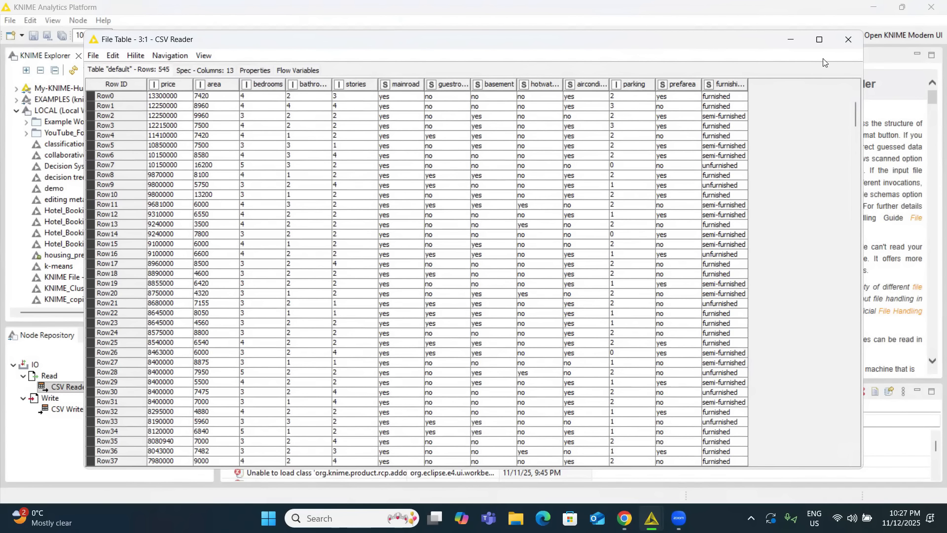
click(847, 38)
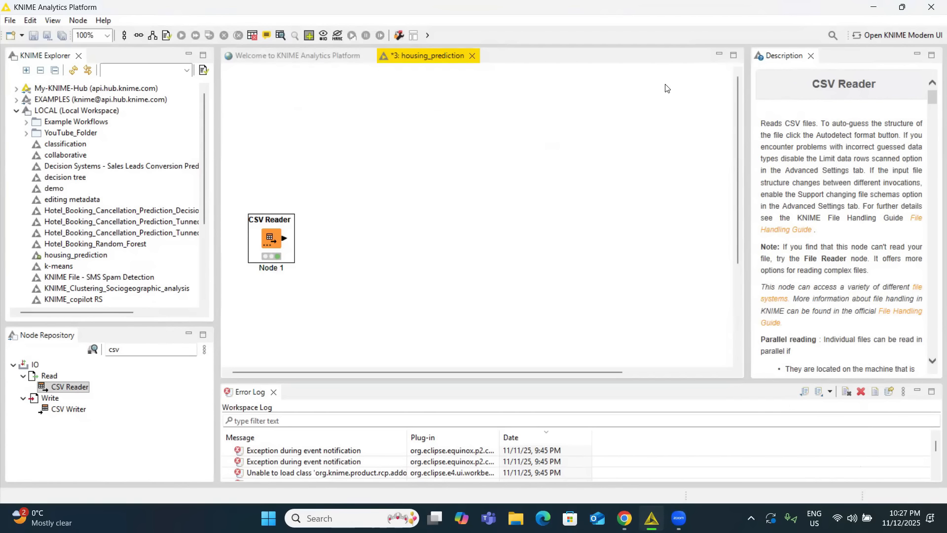
Search the node repository for group, add a GroupBy node above the CSV Reader and connect the reader's output to it.
click(155, 349)
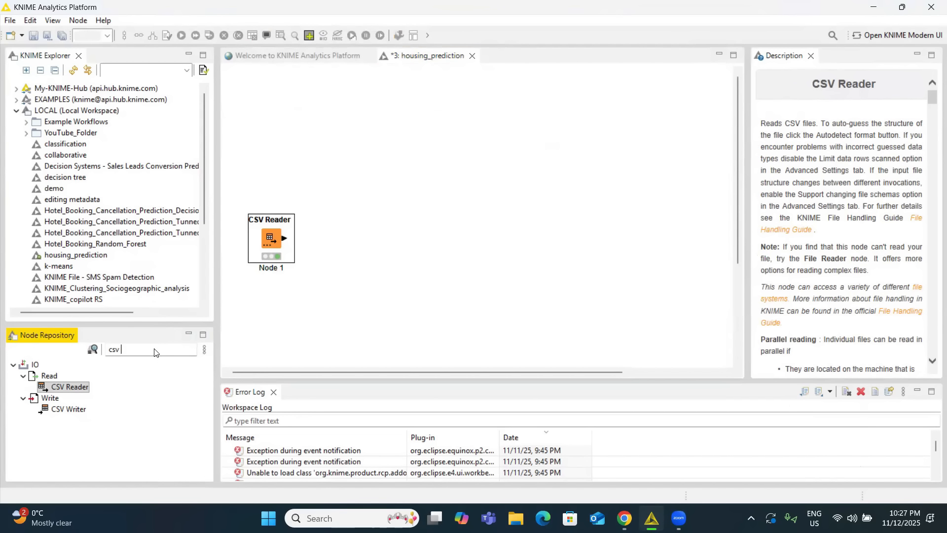
key(BackSpace)
key(BackSpace)
key(BackSpace)
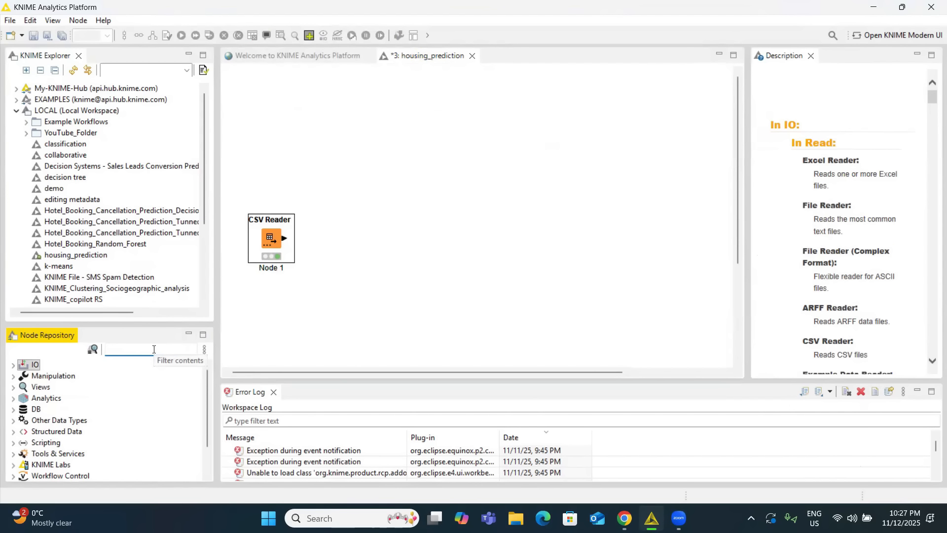
text(group)
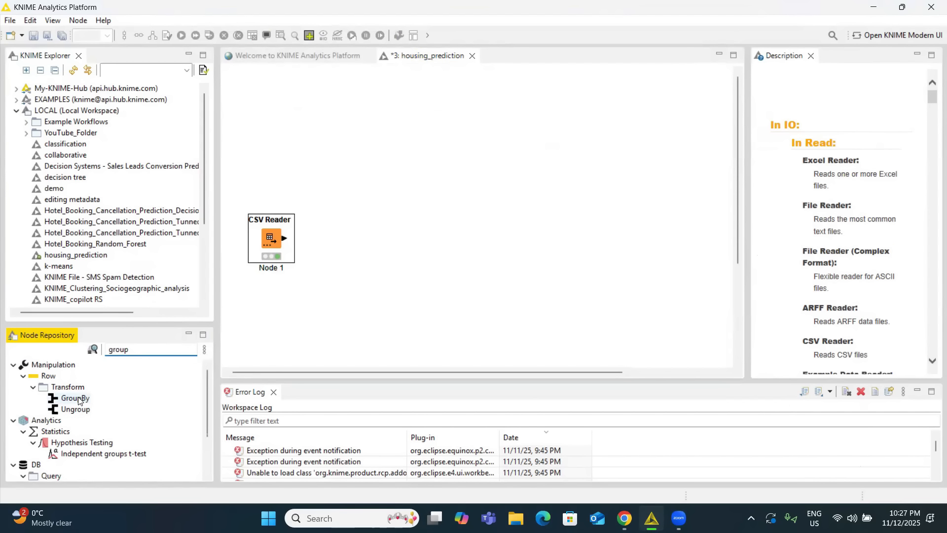
drag(75, 398, 386, 146)
drag(284, 238, 371, 156)
click(377, 157)
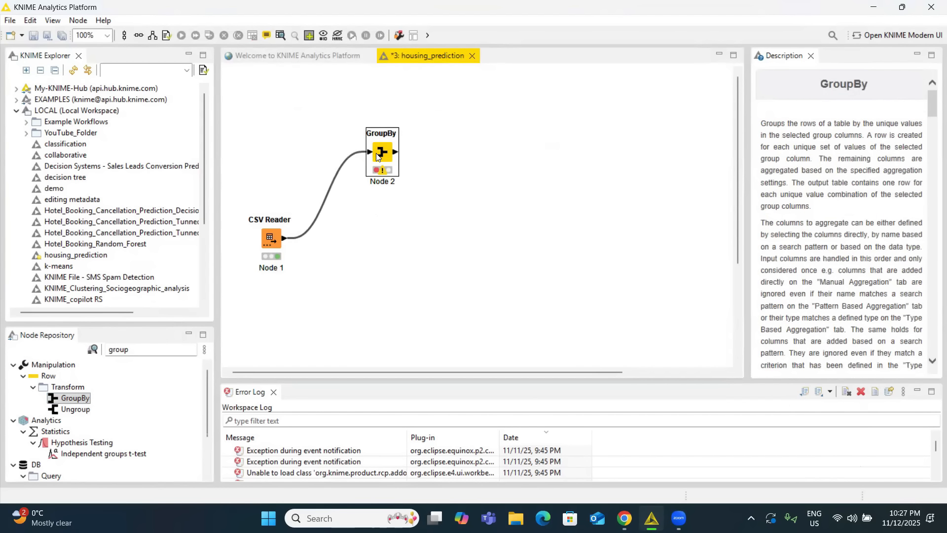
Add all available columns to the GroupBy node's manual aggregation settings.
right_click(388, 151)
click(422, 162)
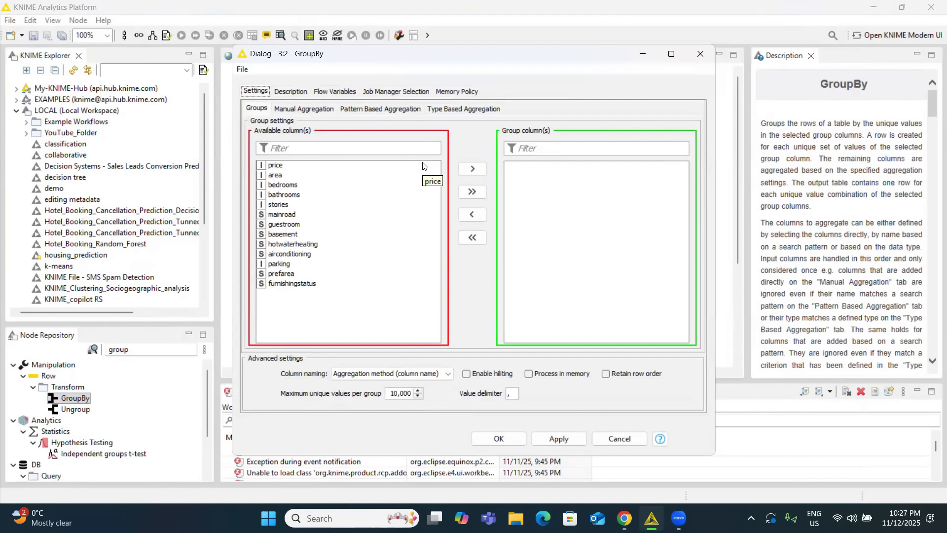
click(294, 111)
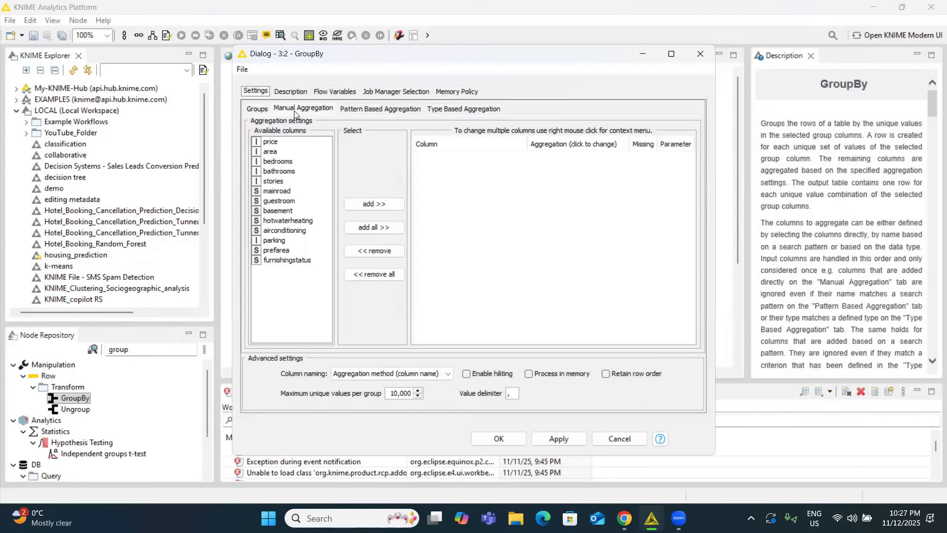
click(365, 209)
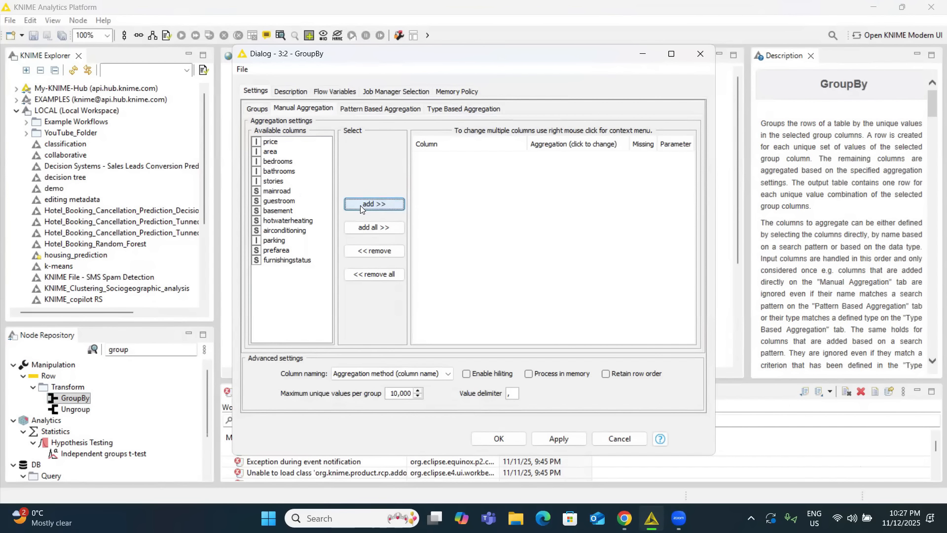
click(367, 229)
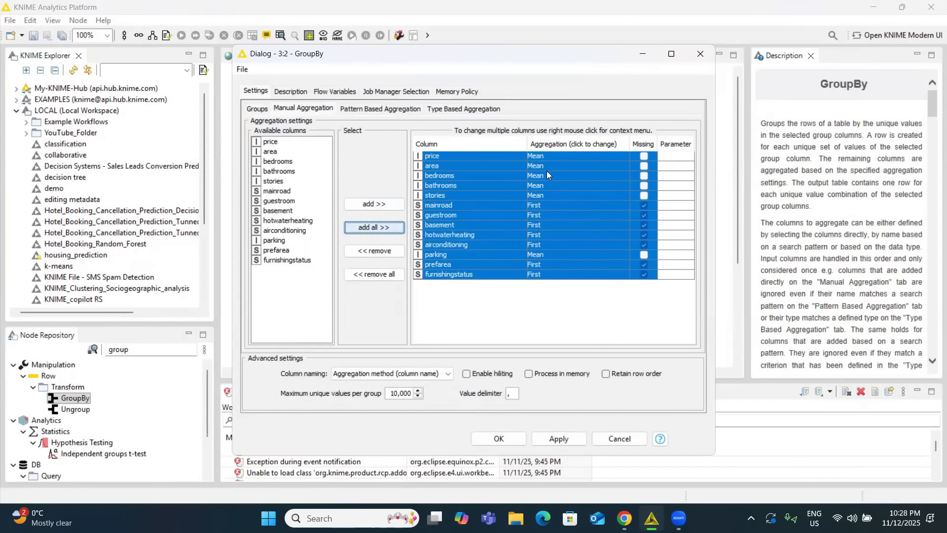
Set the aggregation of every column from price to furnishingstatus to Missing value count and accept the GroupBy configuration.
click(551, 156)
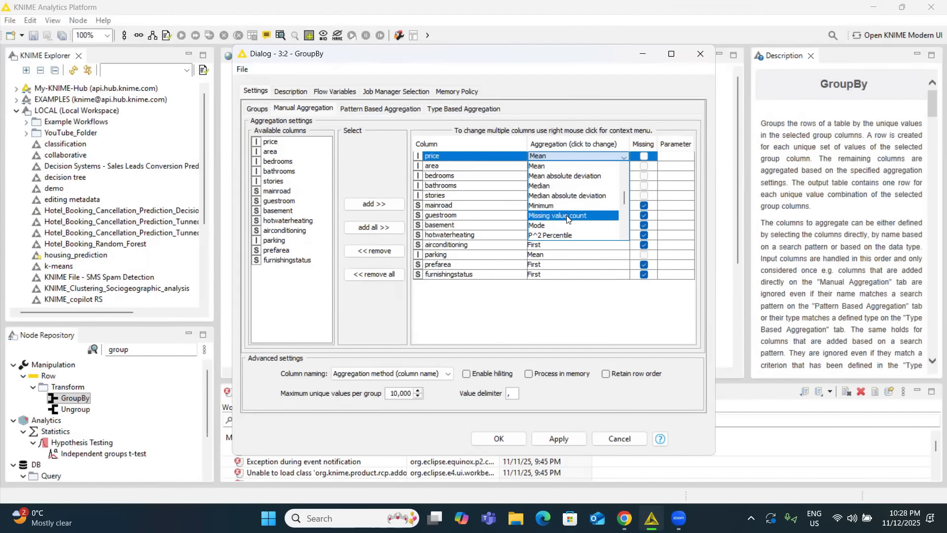
click(567, 217)
click(571, 167)
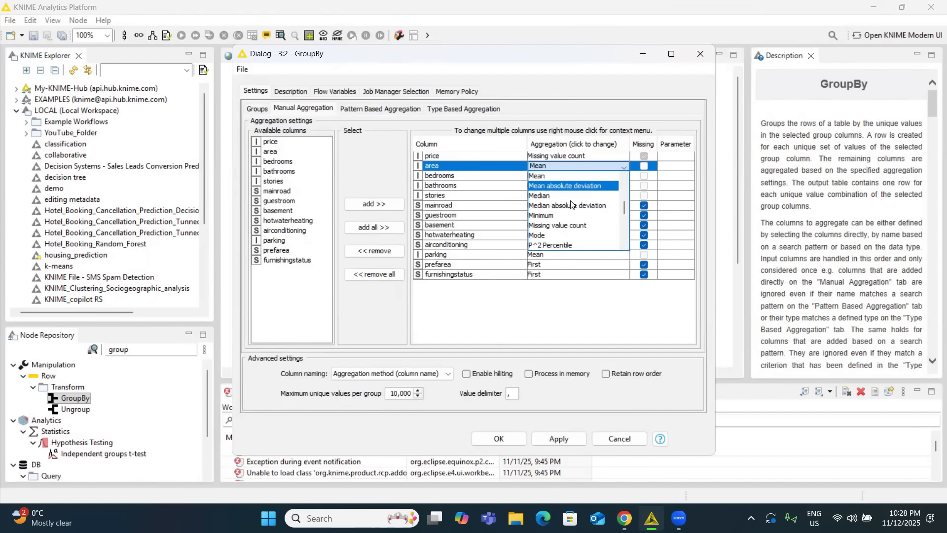
click(572, 225)
click(552, 264)
click(551, 288)
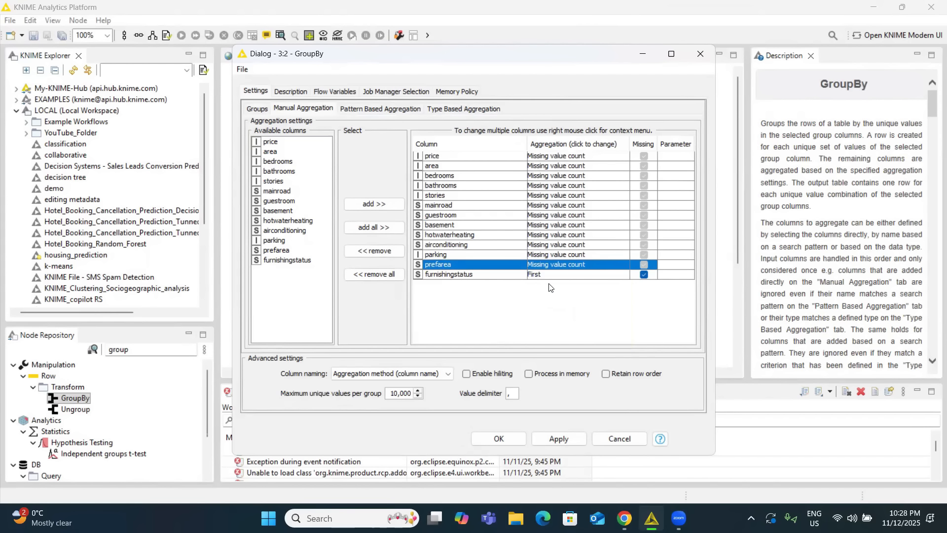
click(548, 272)
click(561, 341)
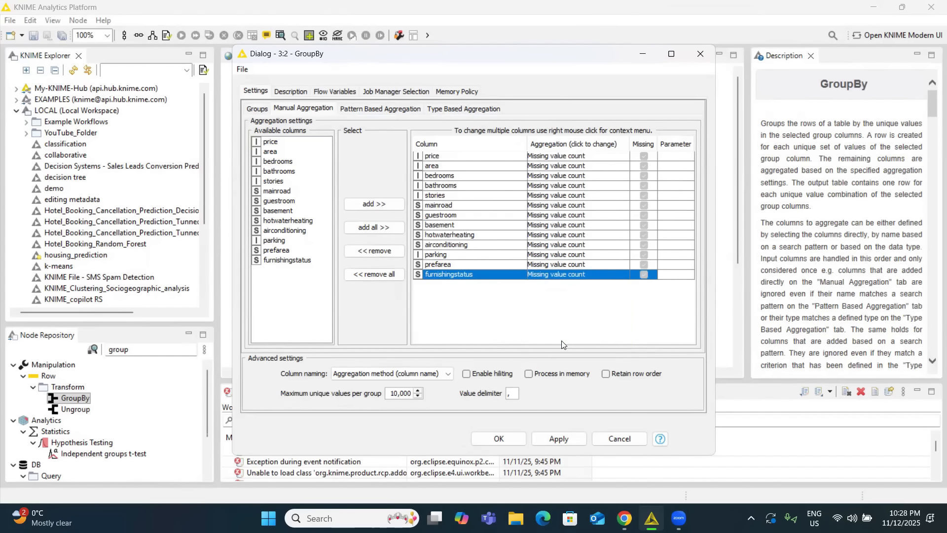
click(499, 438)
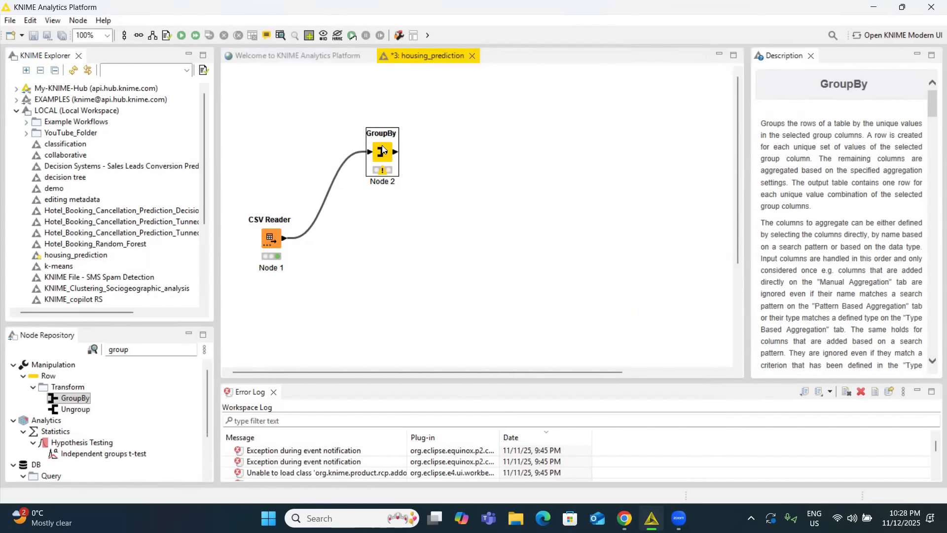
Execute the GroupBy node and check the missing value counts in its group table.
right_click(382, 150)
click(421, 169)
right_click(381, 154)
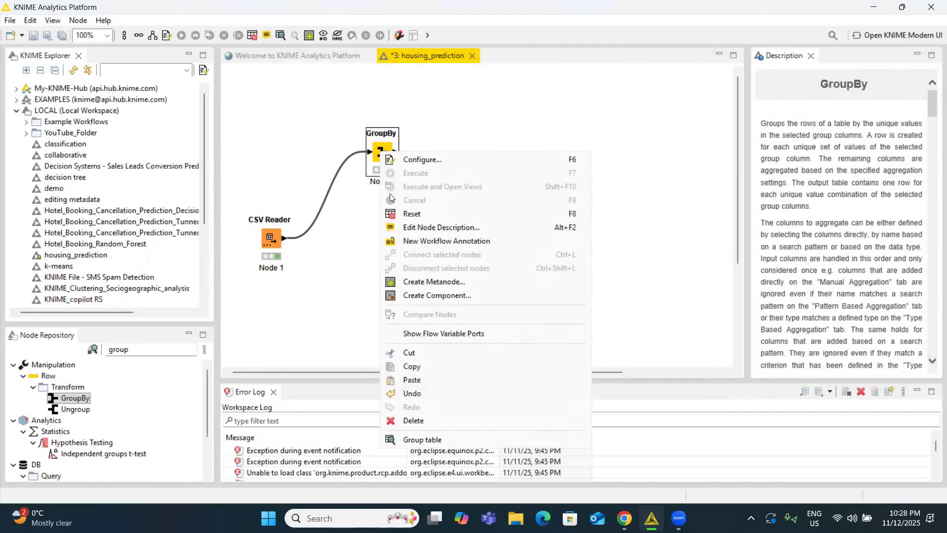
click(414, 441)
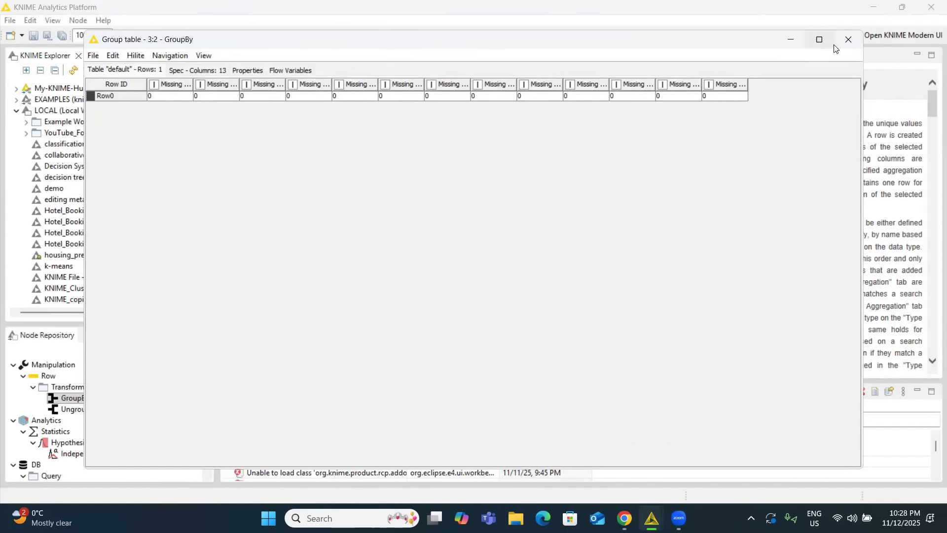
click(848, 38)
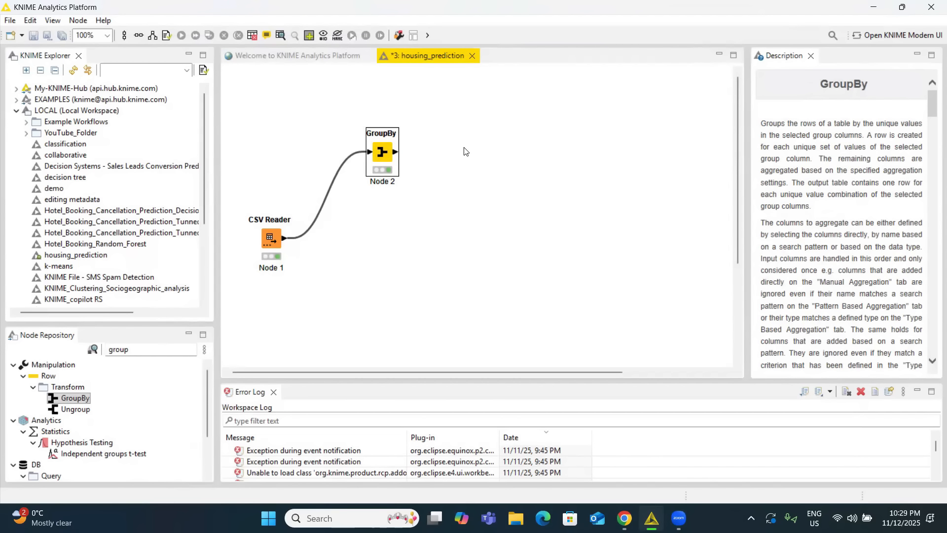
Review the housing columns and their data types in the CSV Reader's output table.
right_click(269, 243)
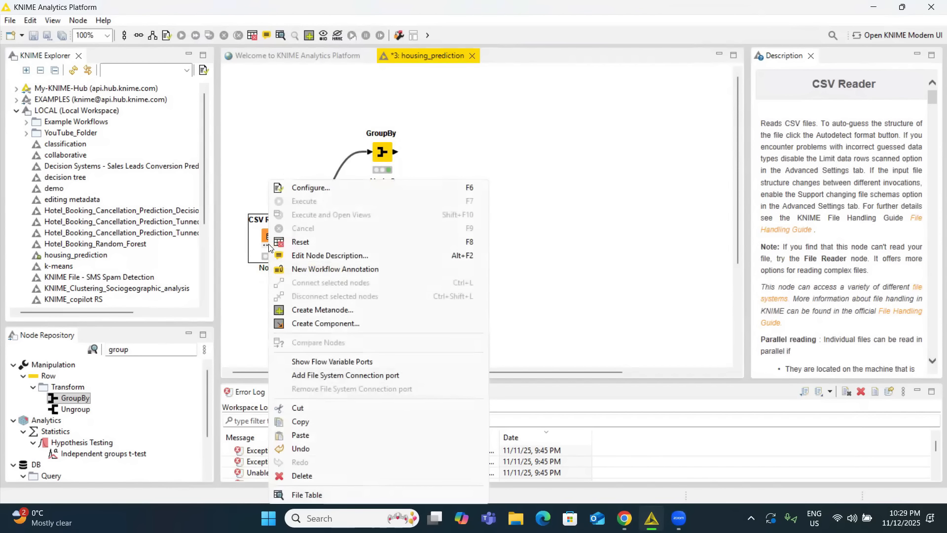
click(322, 492)
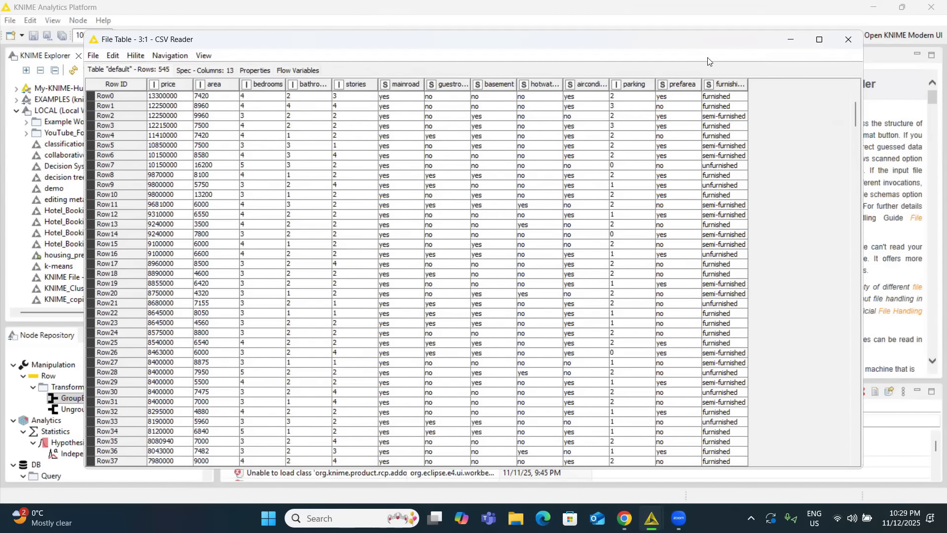
click(849, 39)
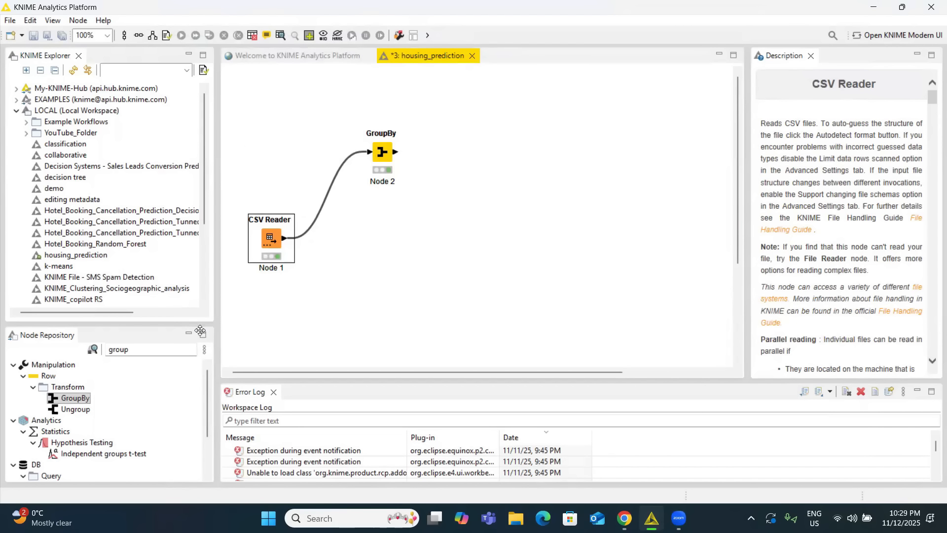
Add a One to Many node to the workflow and connect the CSV Reader's output to it.
double_click(165, 348)
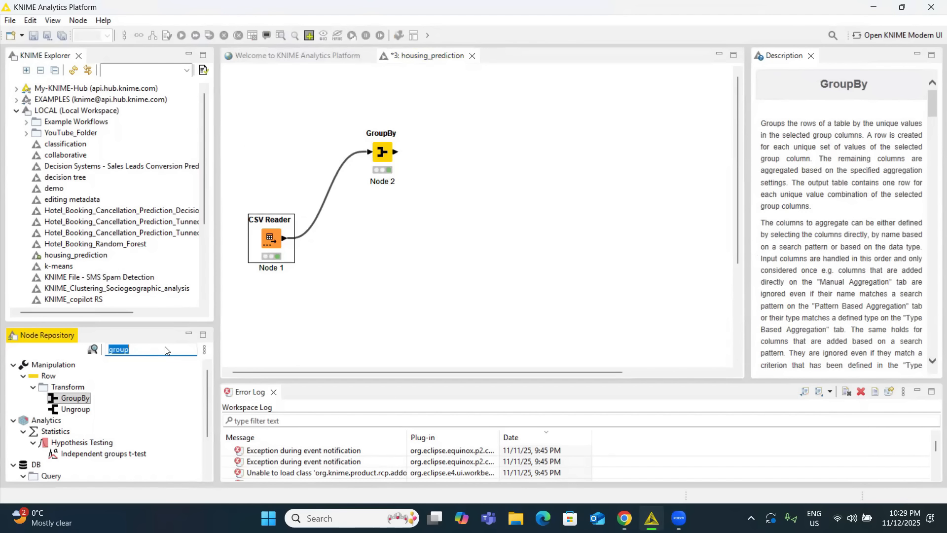
text(one to )
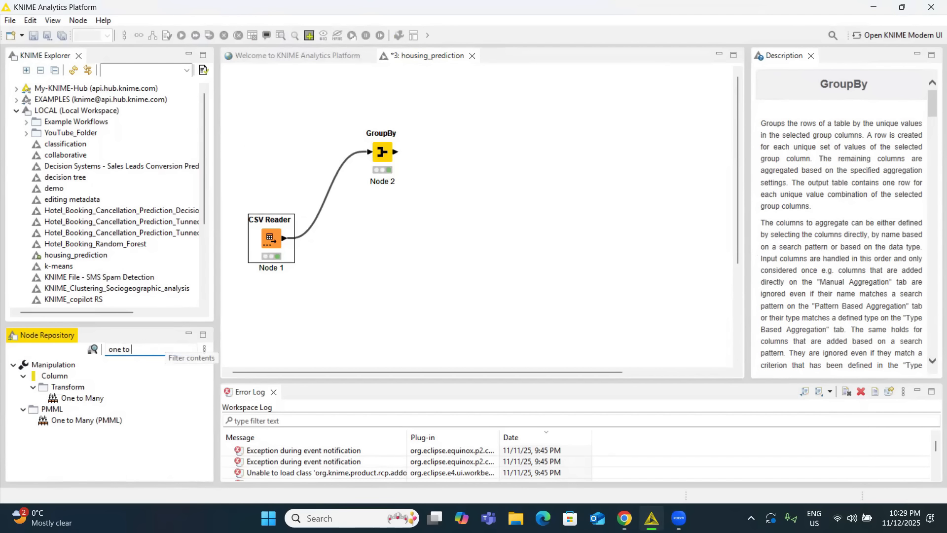
text(ma)
drag(79, 398, 426, 232)
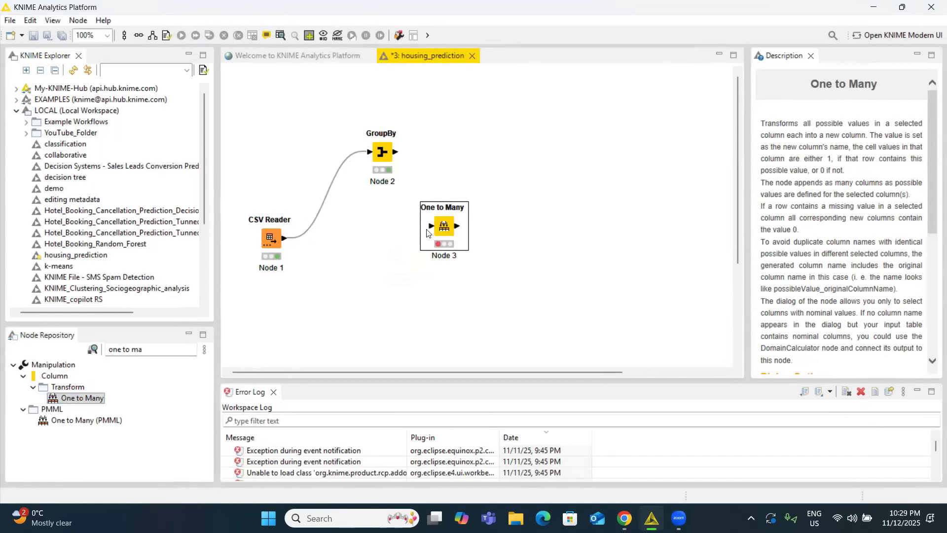
click(284, 243)
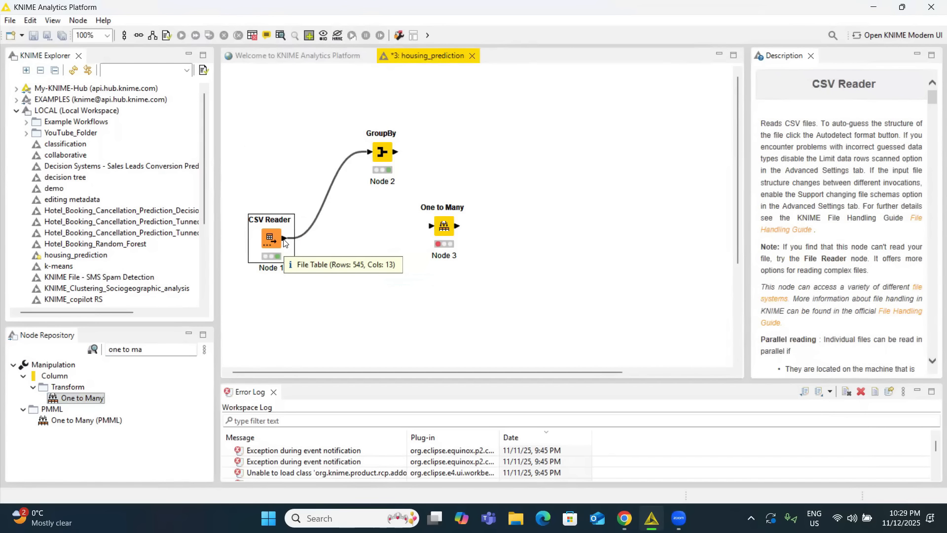
drag(284, 242, 432, 230)
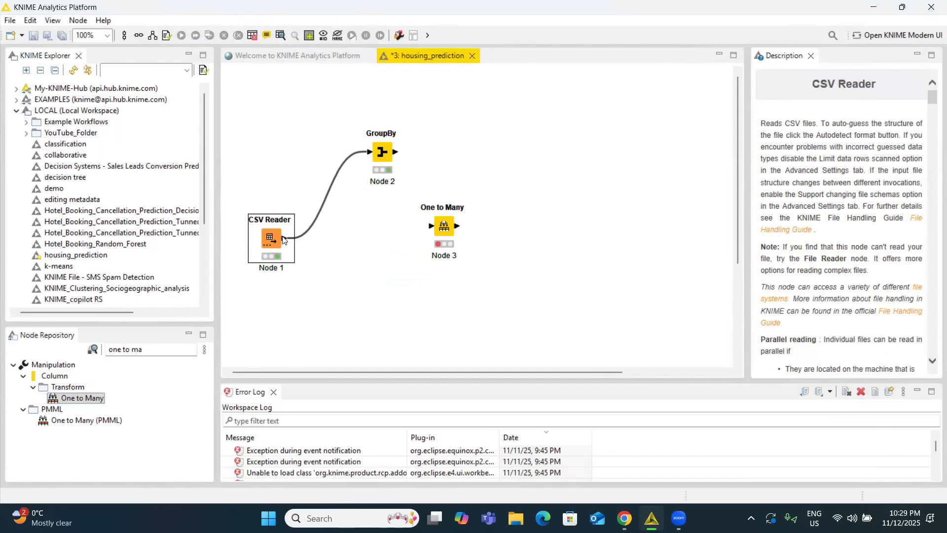
drag(284, 240, 434, 229)
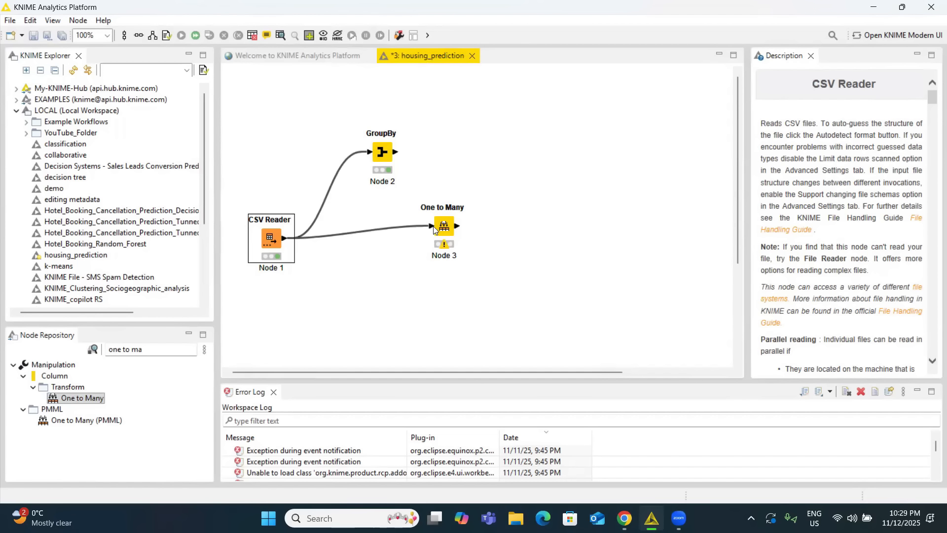
Configure the One to Many node to remove the included columns from the output, keeping mainroad through furnishingstatus included.
click(445, 229)
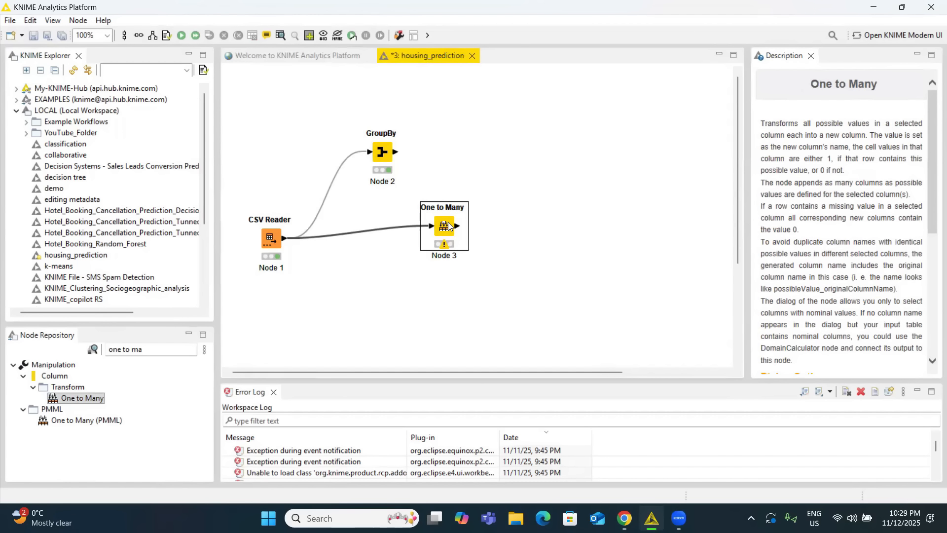
right_click(448, 226)
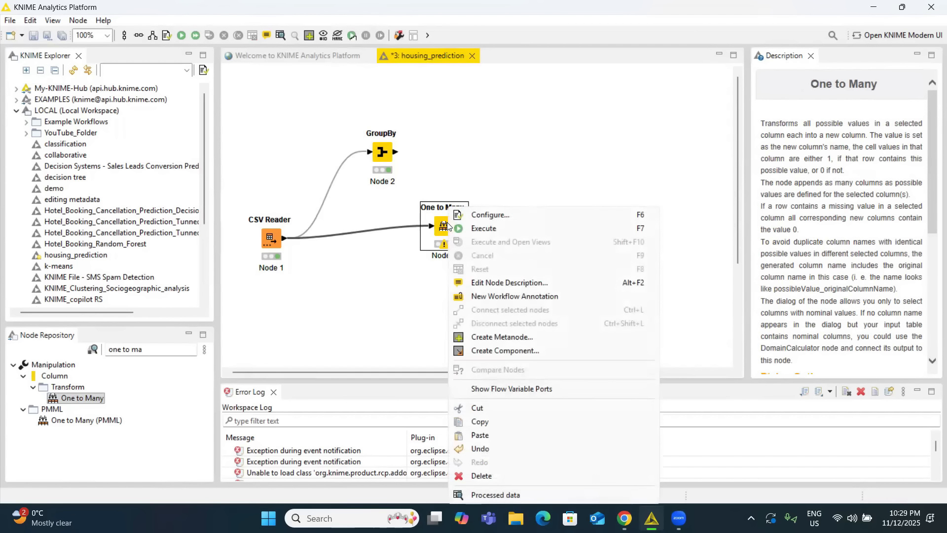
click(484, 215)
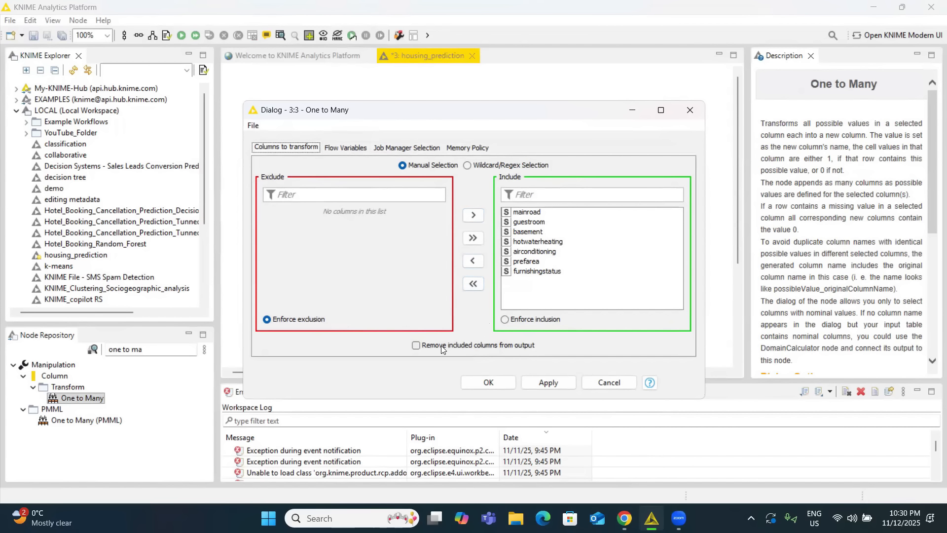
click(417, 346)
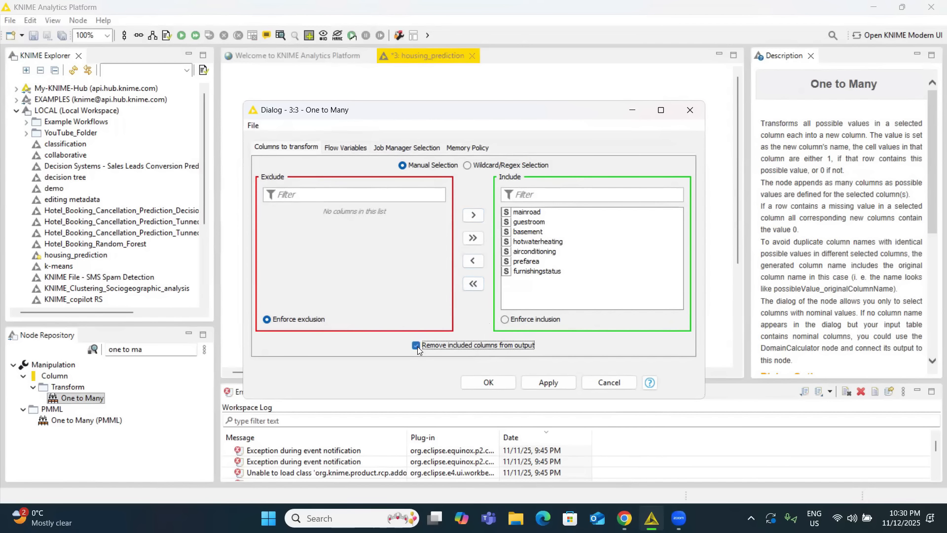
click(484, 385)
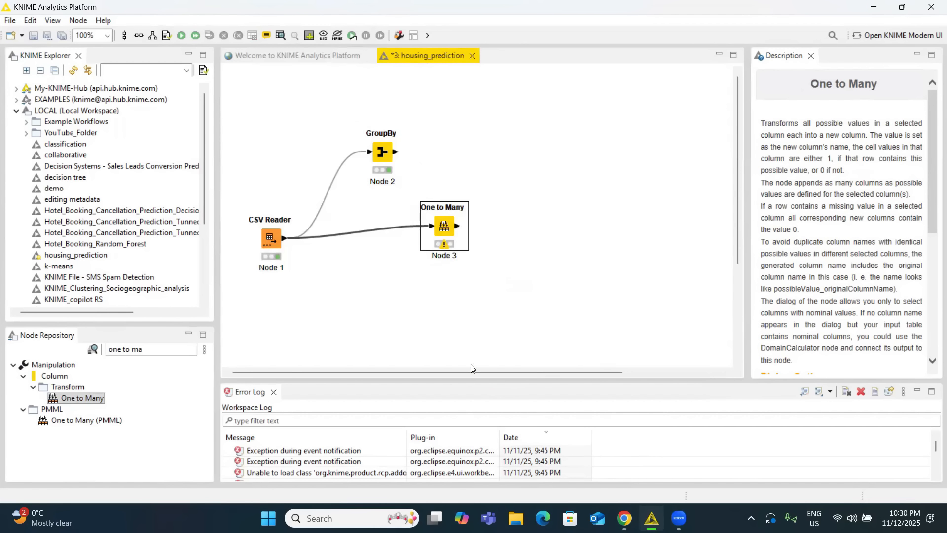
Execute the One to Many node and check the encoded columns in its processed data table.
right_click(443, 229)
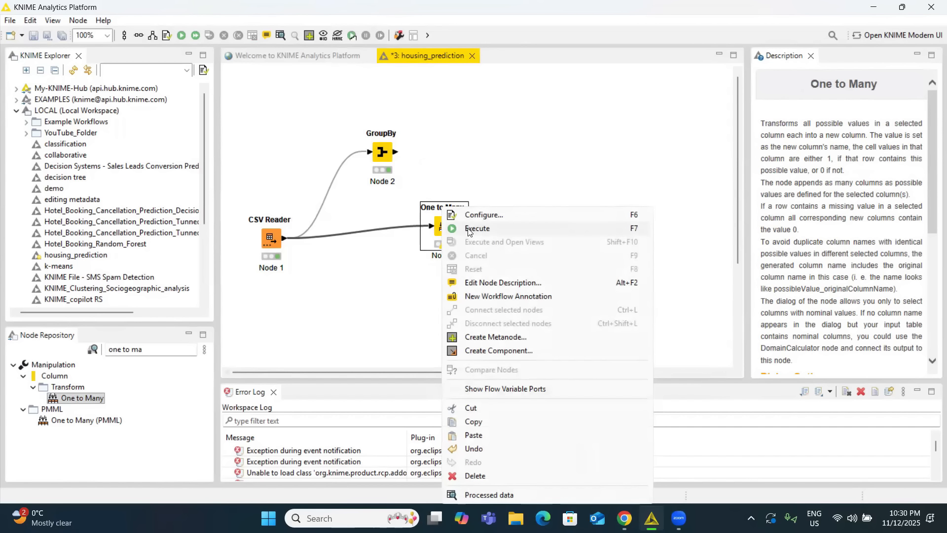
click(468, 231)
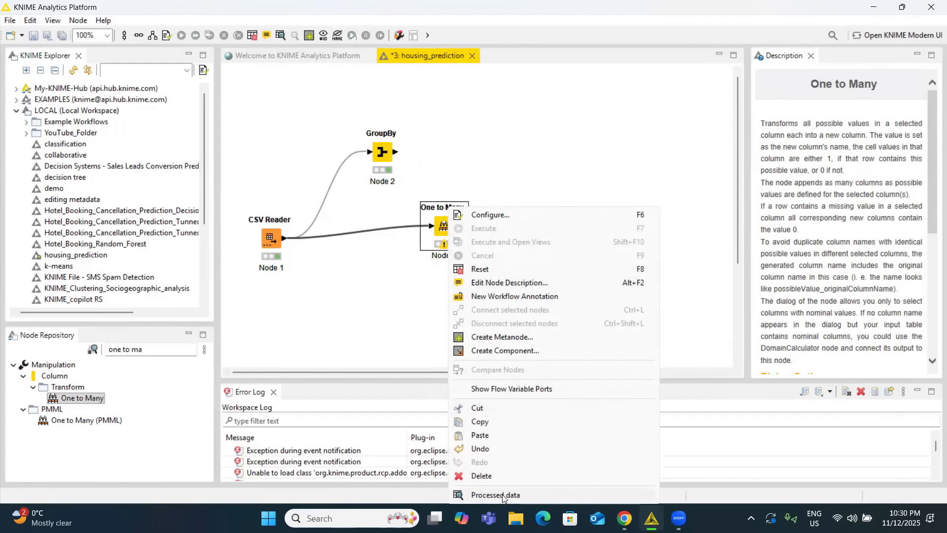
click(502, 494)
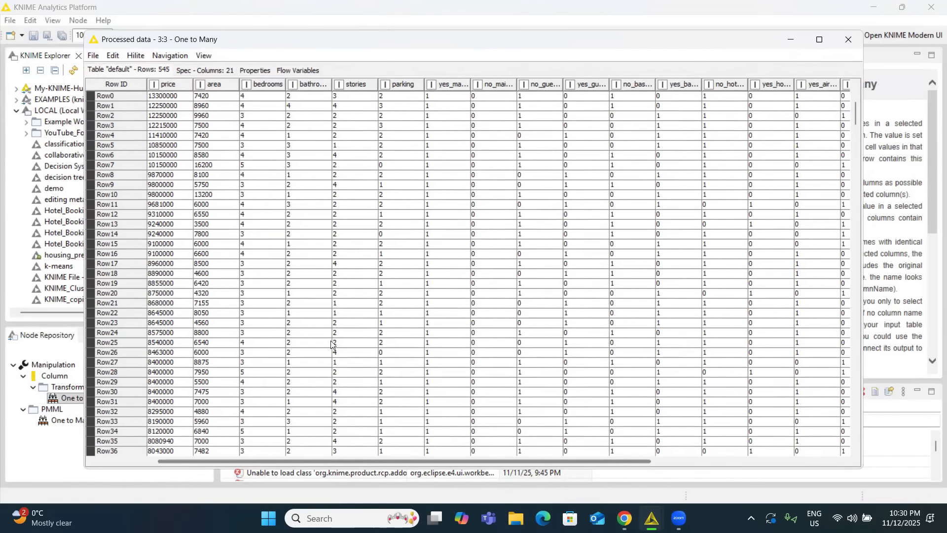
drag(333, 460, 434, 463)
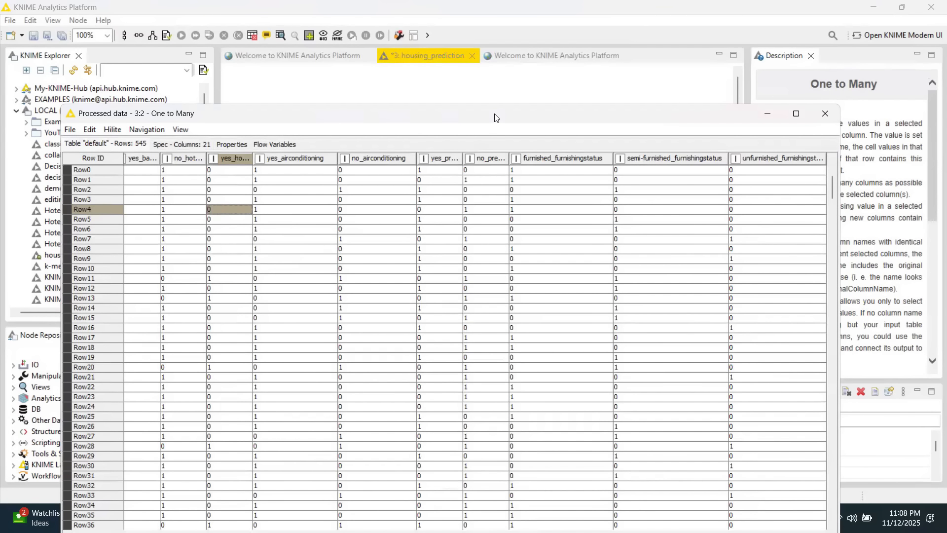
drag(495, 118, 509, 92)
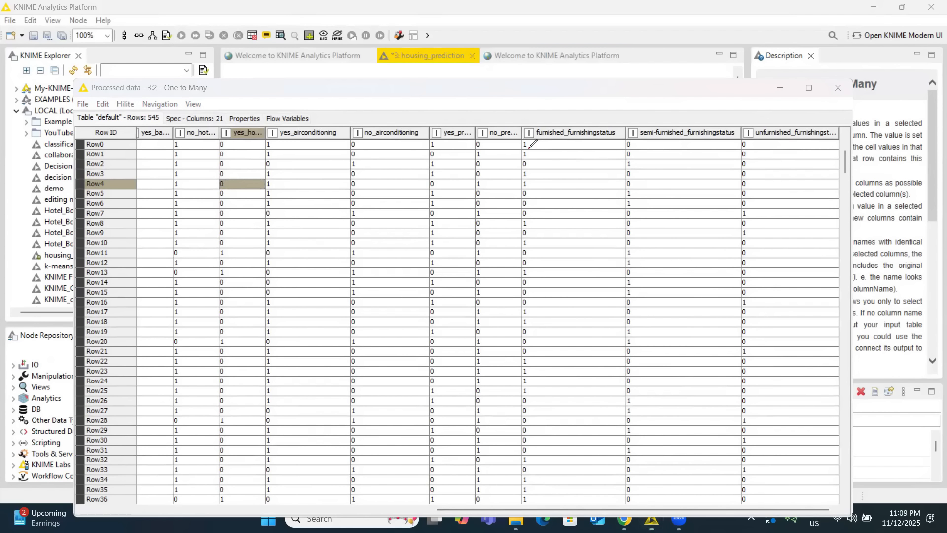
Examine the furnishing status and air conditioning indicator columns for redundancy, and put the processed data table away.
drag(529, 147, 758, 148)
drag(531, 166, 746, 166)
drag(528, 313, 751, 310)
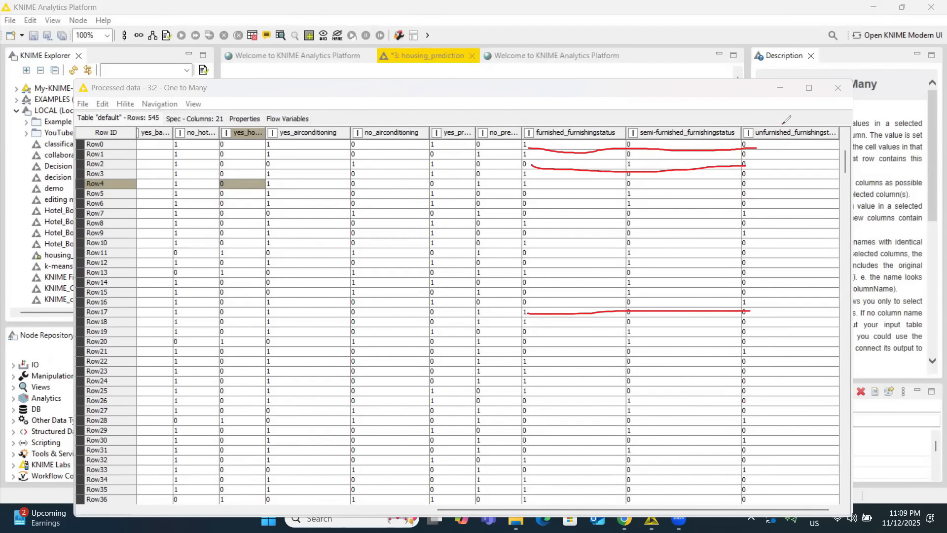
mouse_move(784, 124)
mouse_down()
mouse_move(800, 223)
mouse_move(800, 440)
mouse_up()
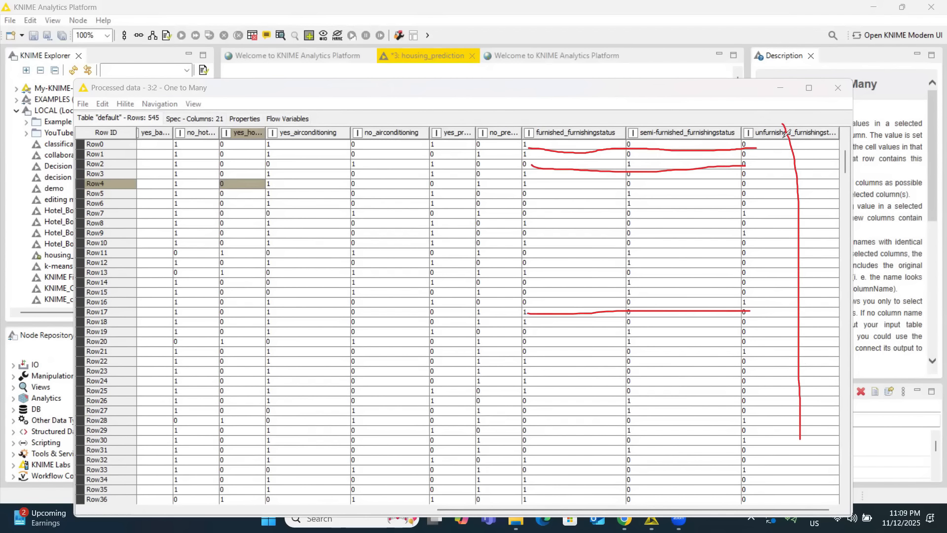
drag(390, 126, 387, 416)
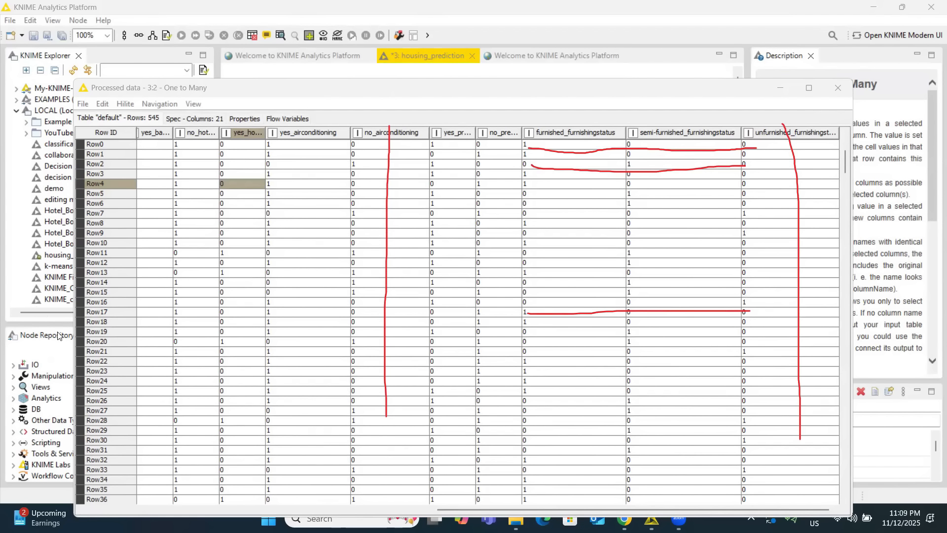
click(693, 92)
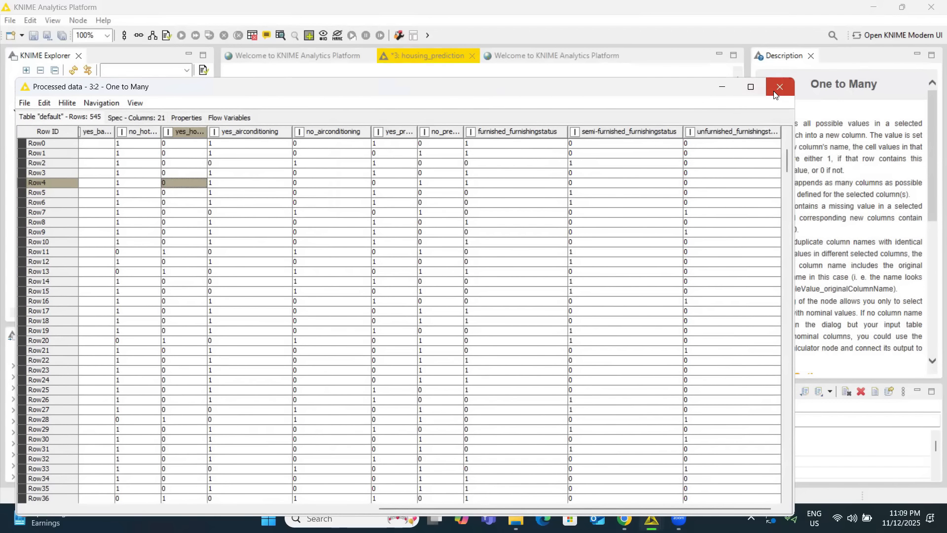
click(778, 85)
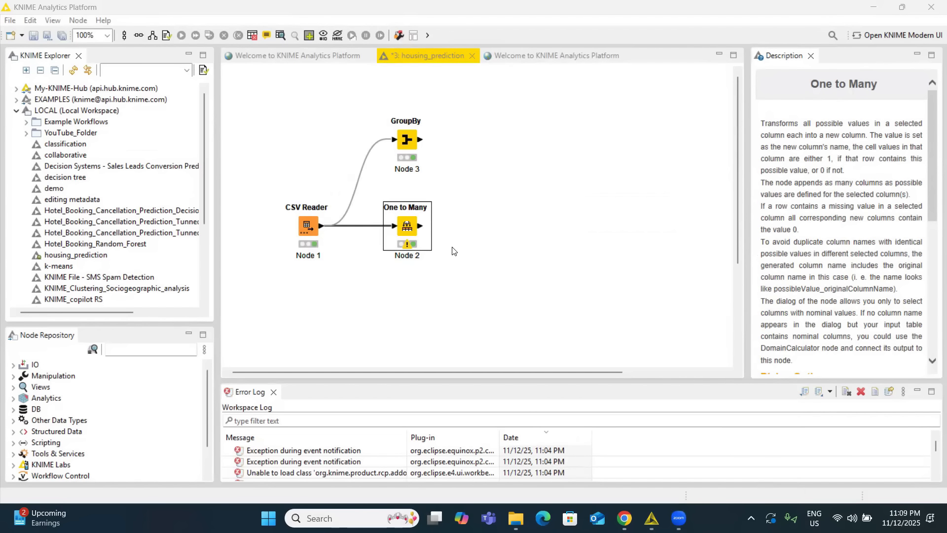
Add a Column Filter node to the workflow and connect the One to Many node's output to it.
click(157, 349)
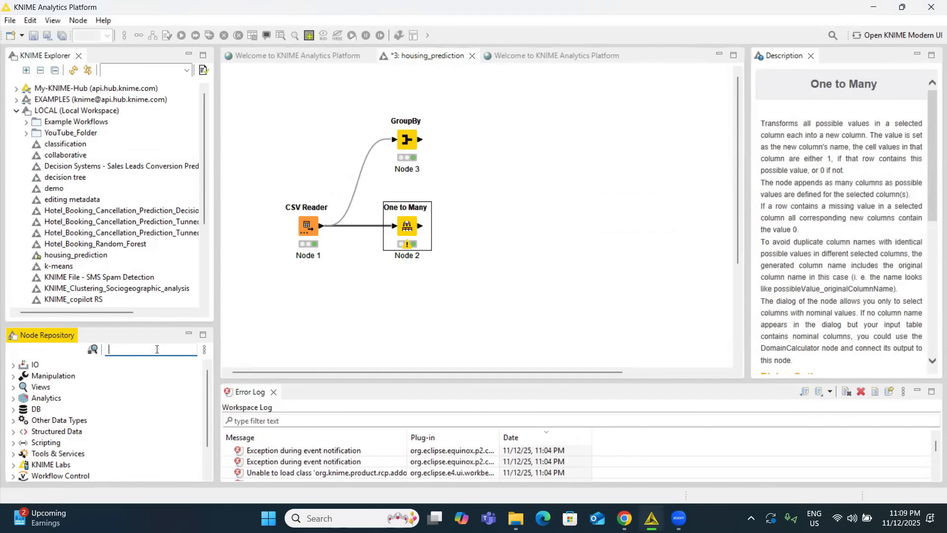
text(col)
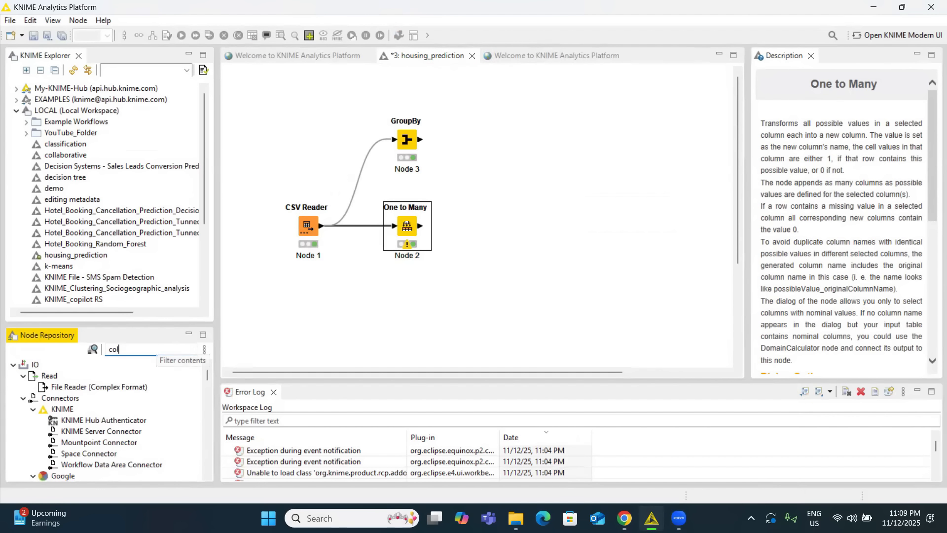
text(umn fi)
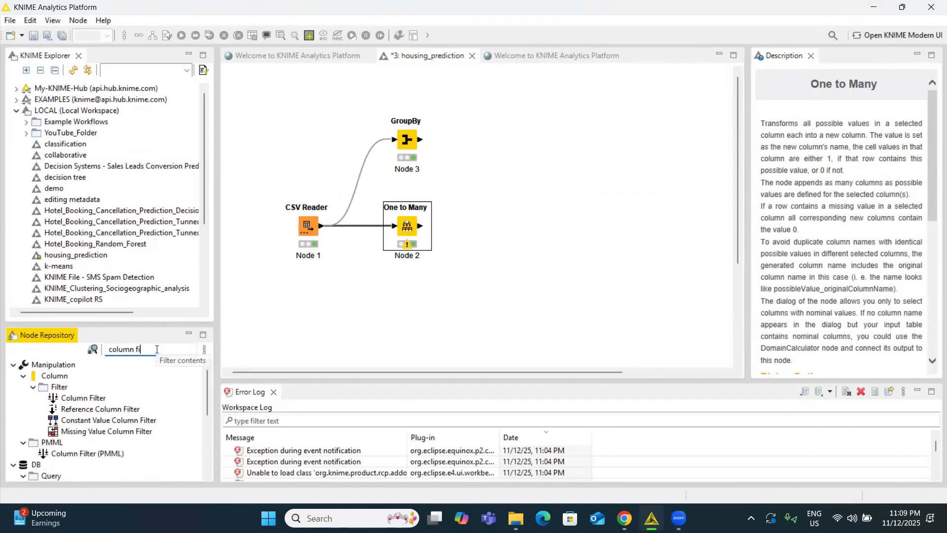
drag(84, 398, 519, 219)
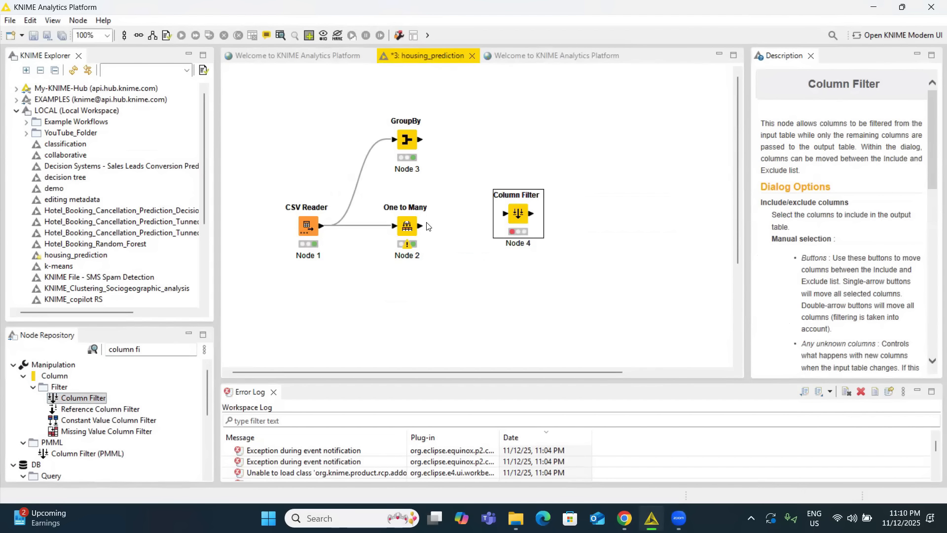
click(420, 230)
drag(419, 230, 517, 219)
Configure the Column Filter node to exclude the no_mainroad, no_guestroom and no_basement columns.
right_click(518, 220)
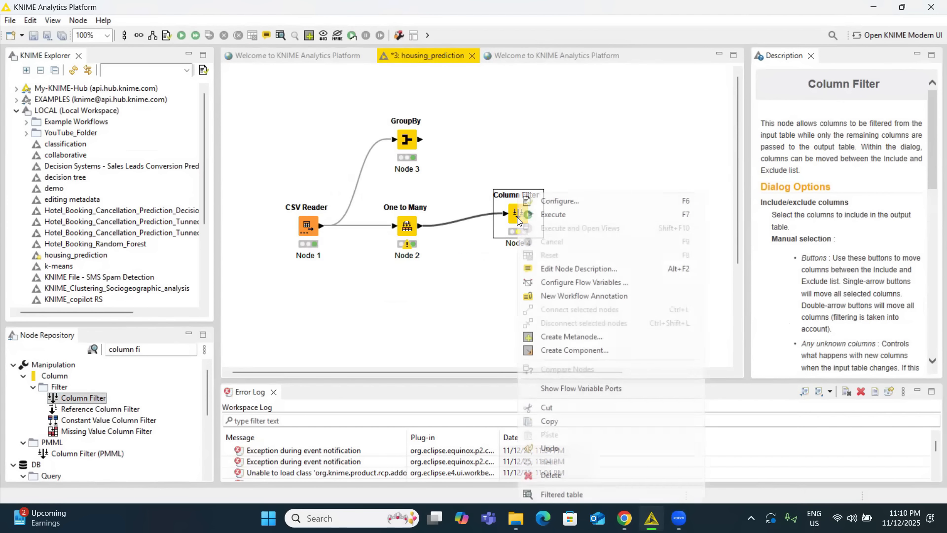
click(569, 199)
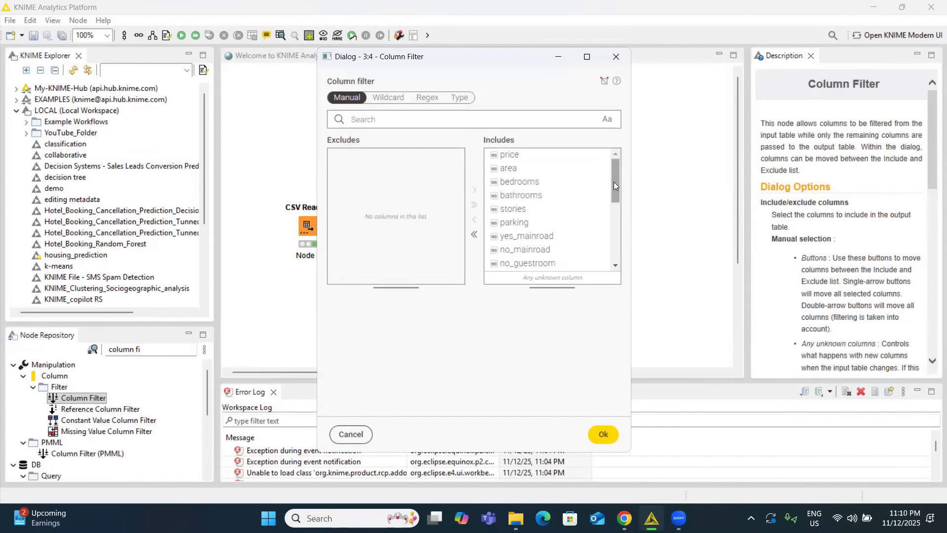
drag(613, 182, 616, 199)
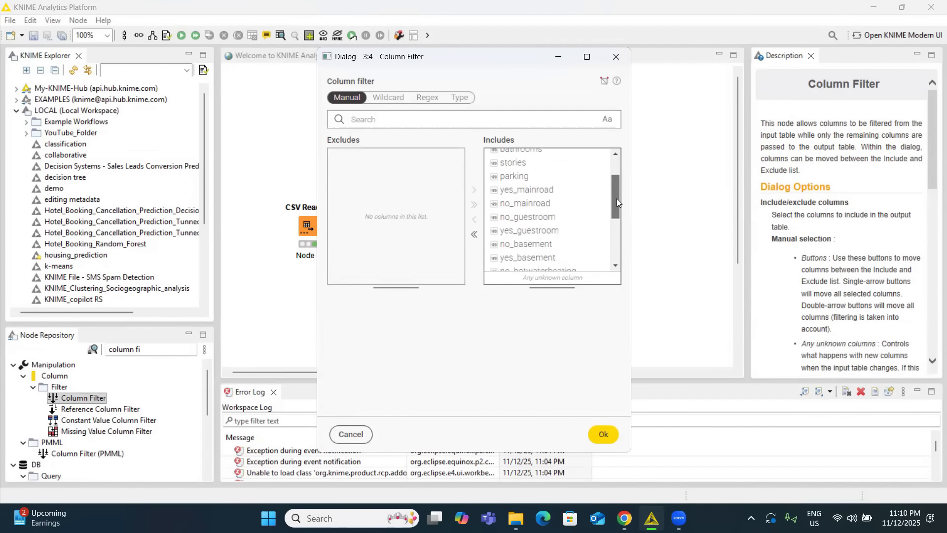
click(536, 203)
click(474, 220)
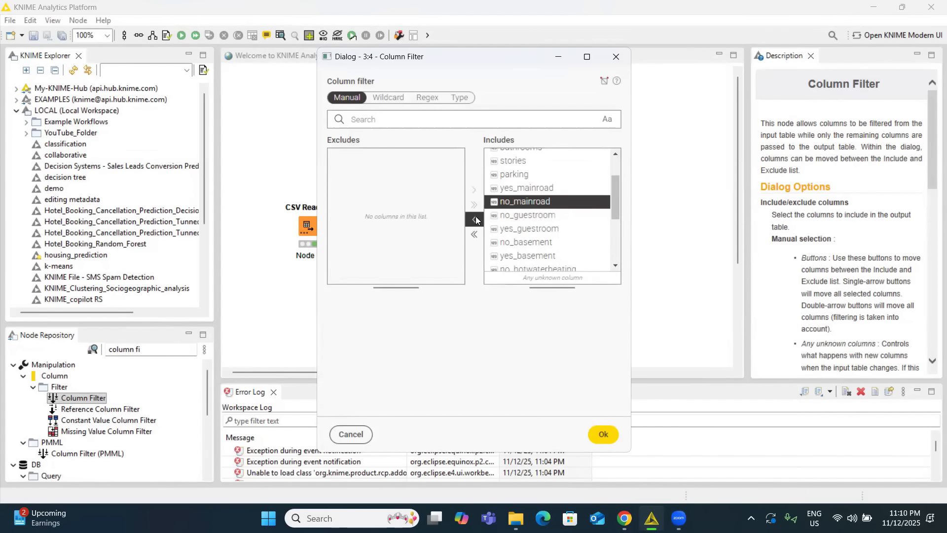
click(513, 211)
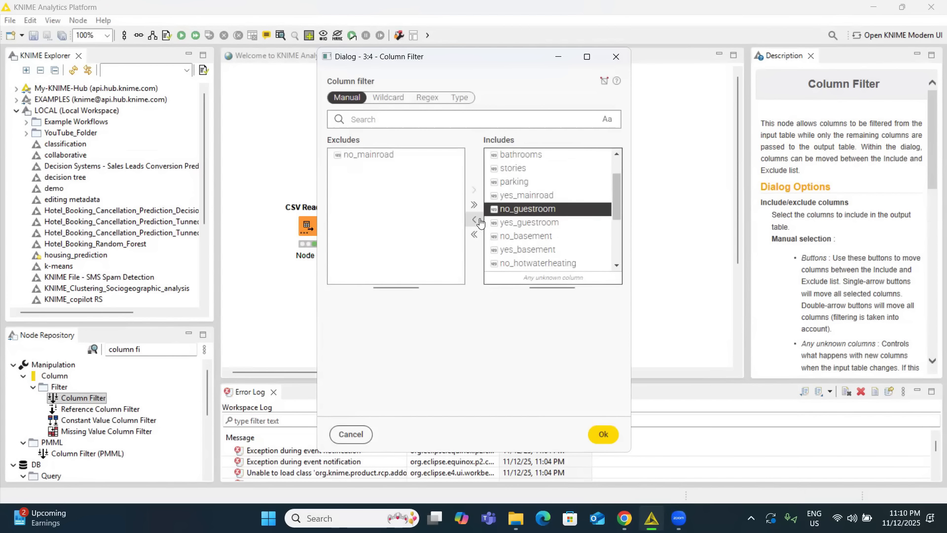
click(474, 219)
click(501, 225)
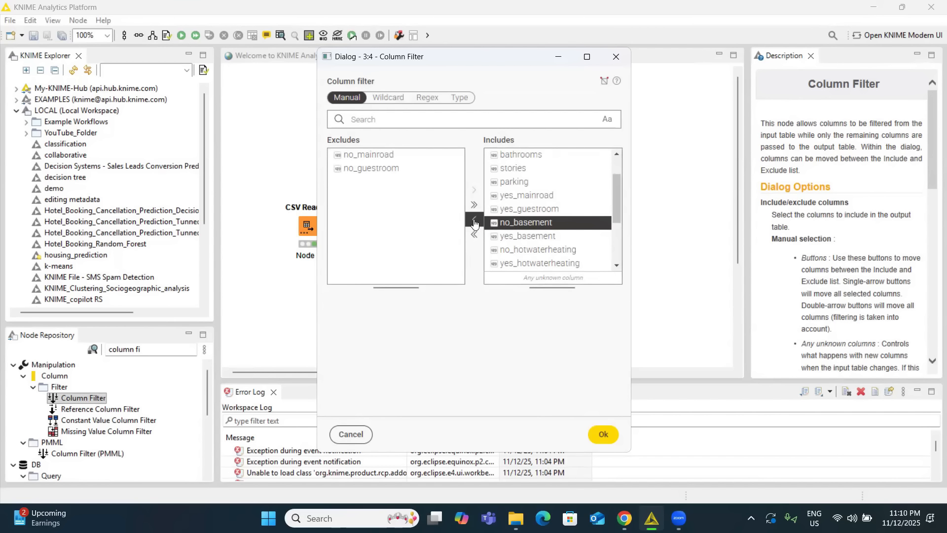
click(474, 219)
Exclude no_hotwaterheating, no_airconditioning, no_prefarea and unfurnished_furnishingstatus in the Column Filter as well, and apply the configuration.
click(489, 239)
click(474, 220)
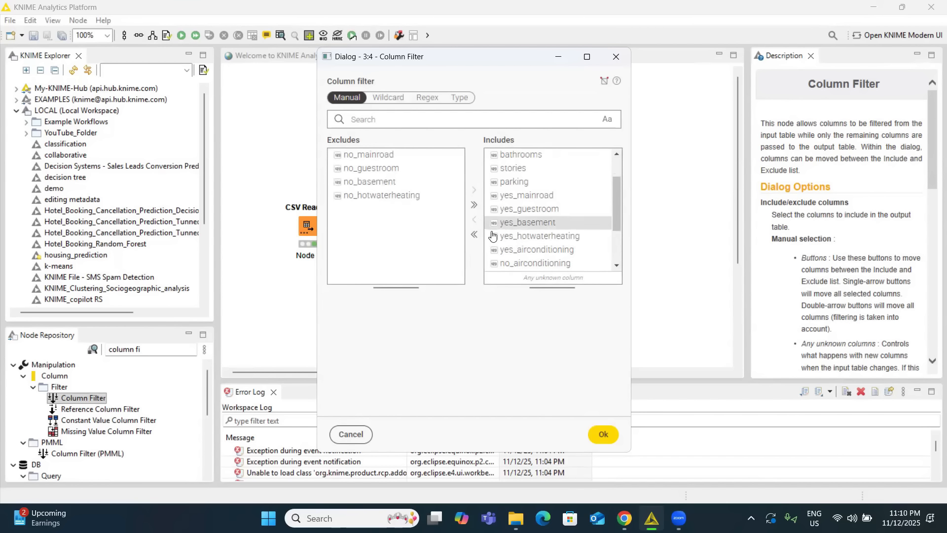
click(517, 263)
click(474, 219)
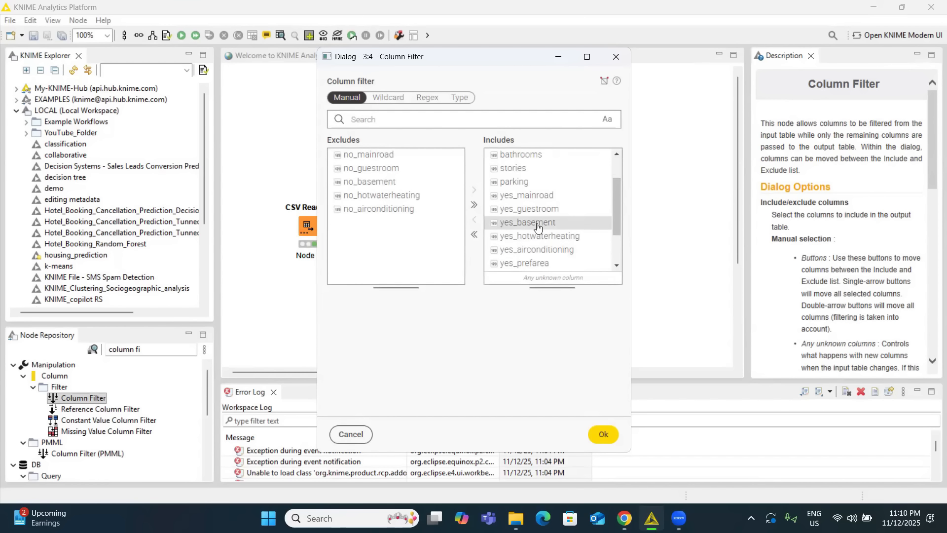
drag(615, 213, 616, 231)
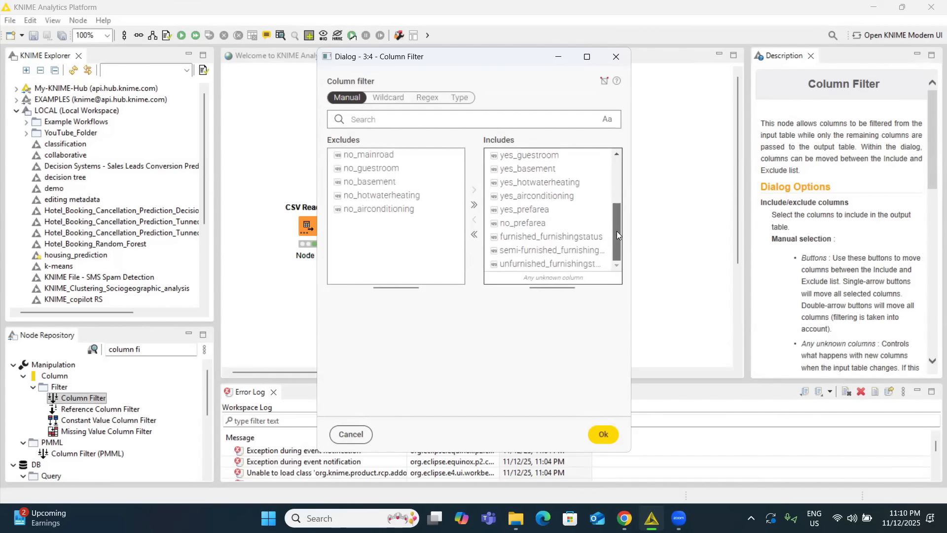
click(521, 224)
click(474, 220)
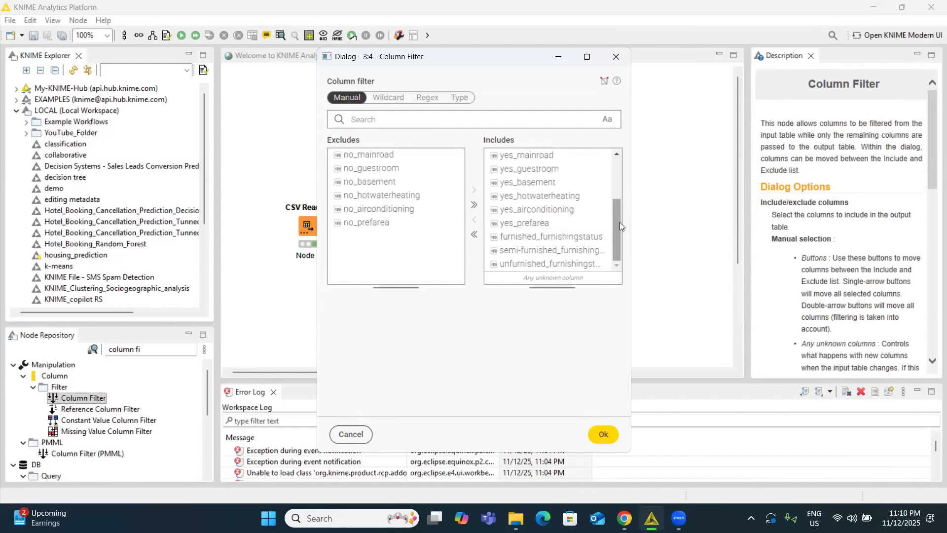
click(535, 266)
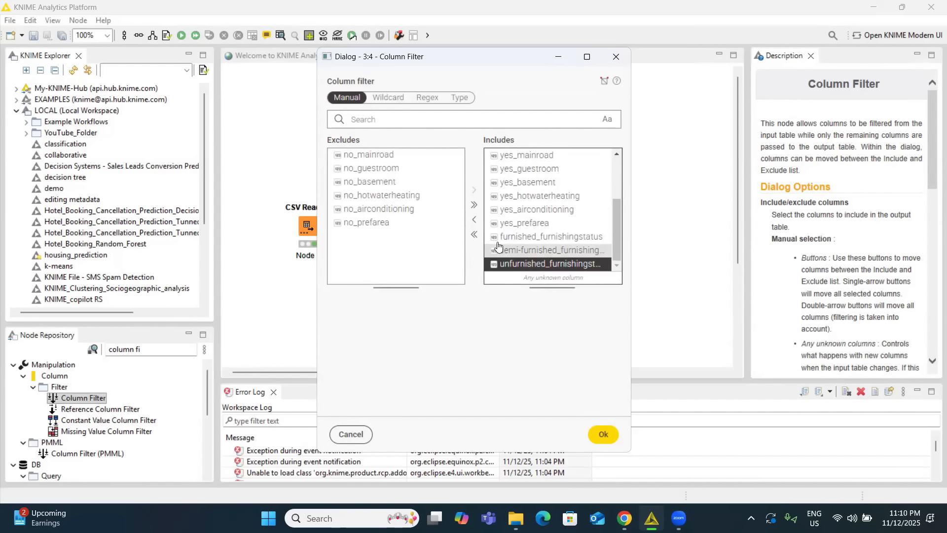
click(473, 220)
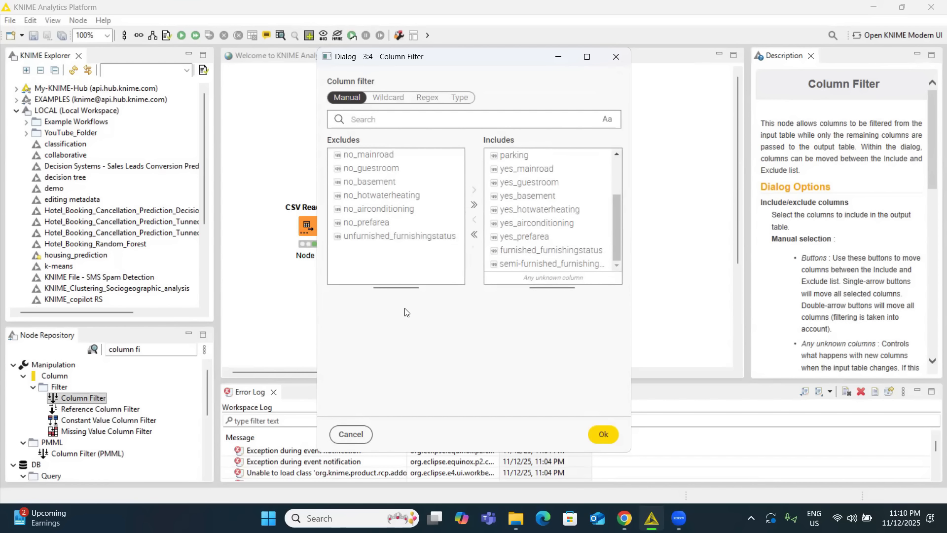
click(603, 434)
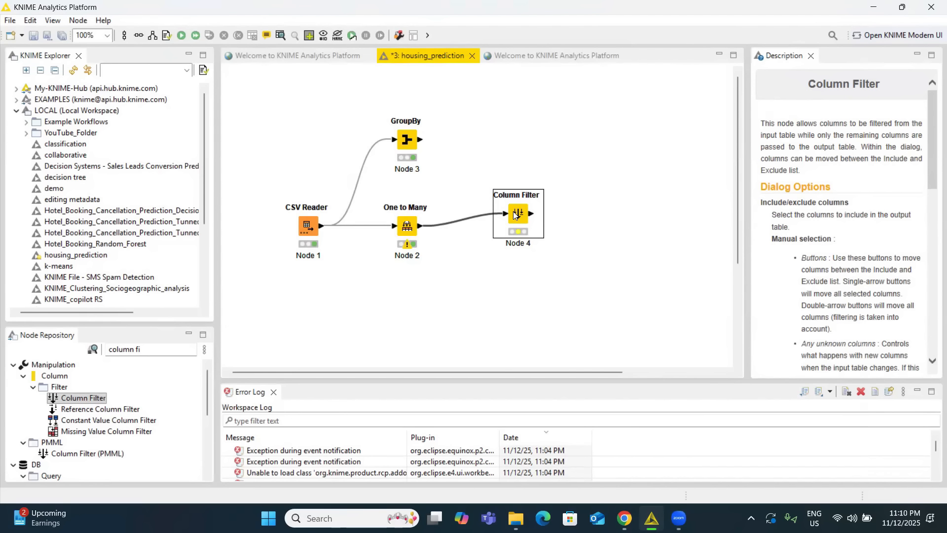
Execute the Column Filter node and check the remaining columns in its filtered table.
right_click(513, 195)
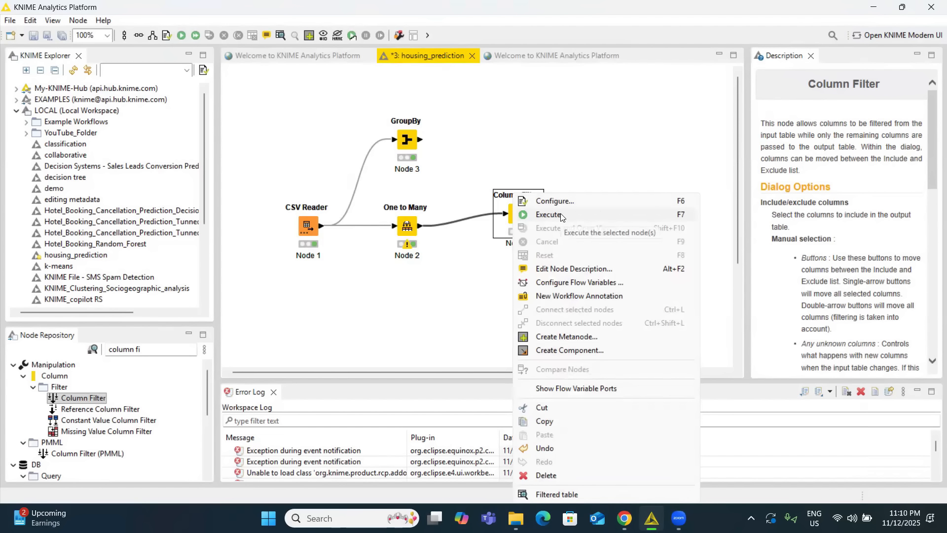
click(561, 215)
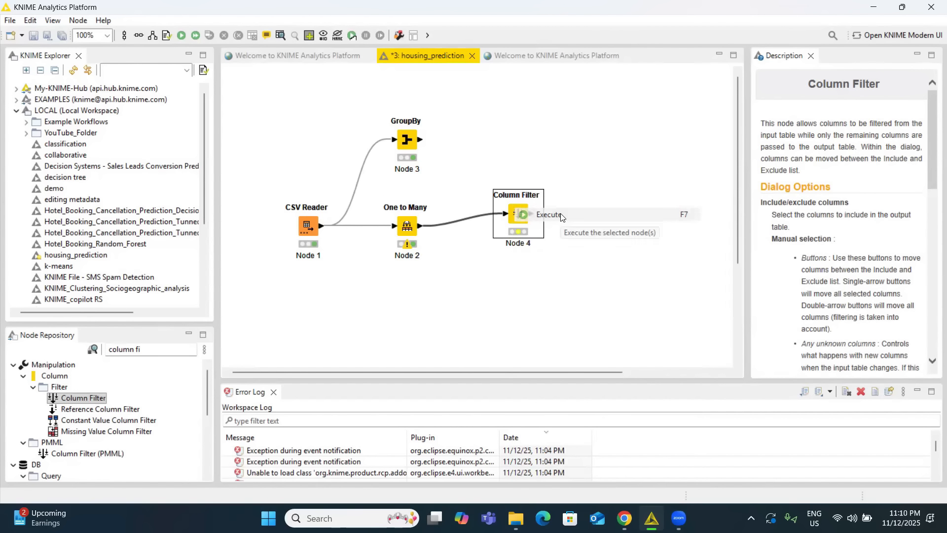
right_click(518, 195)
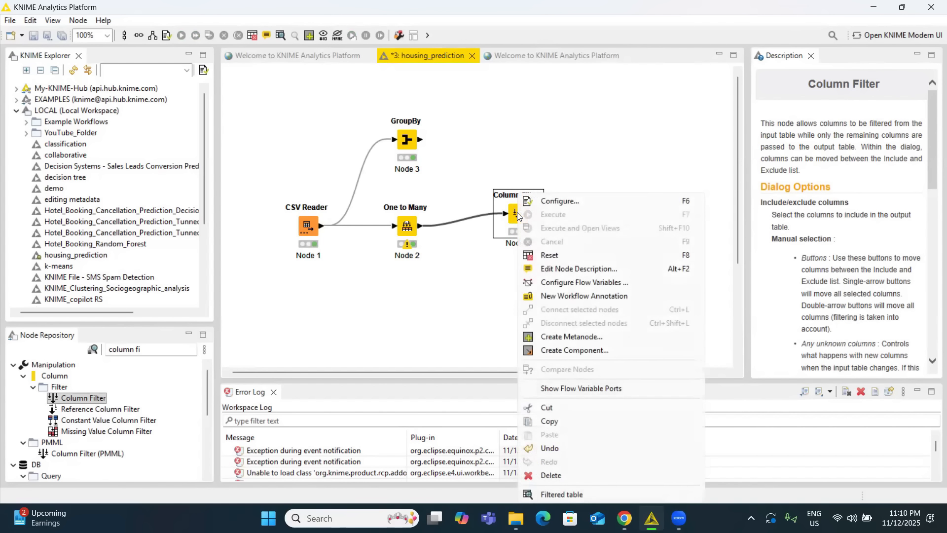
click(574, 494)
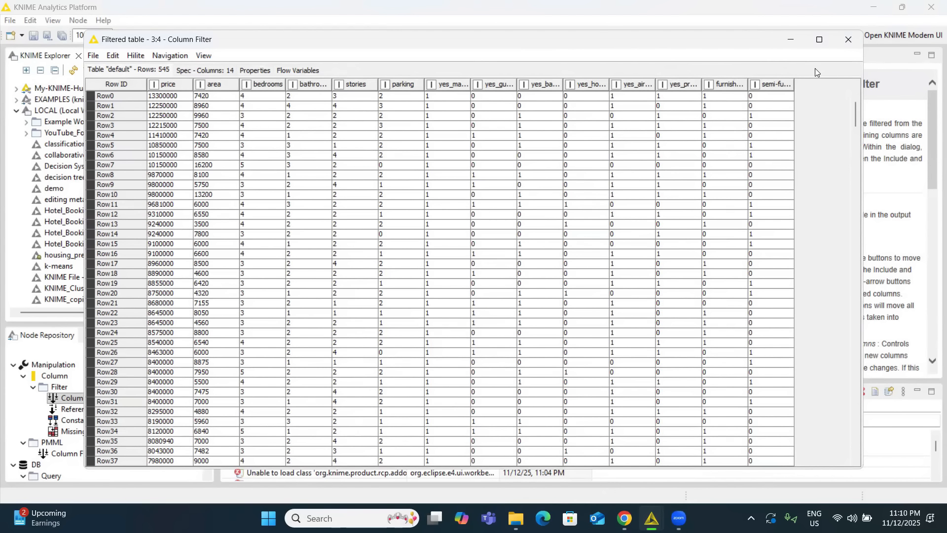
click(848, 40)
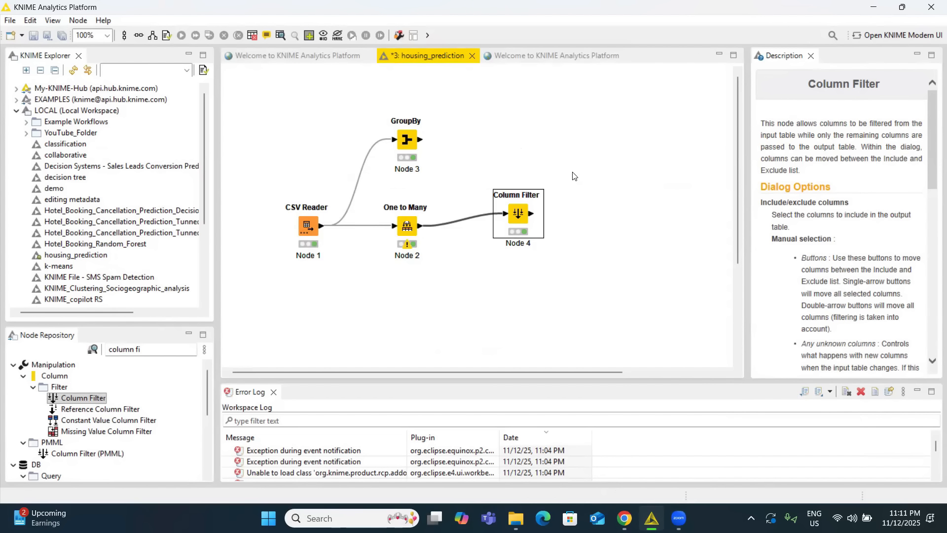
Add a Table Partitioner node to the workflow and connect the Column Filter's output to it.
click(159, 348)
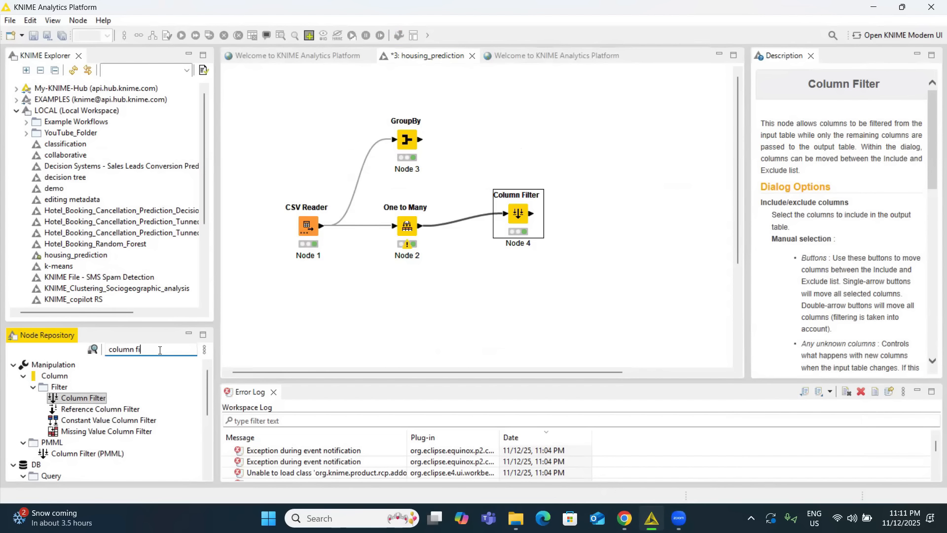
key(BackSpace)
key(BackSpace)
key(BackSpace)
key(BackSpace)
key(BackSpace)
key(BackSpace)
key(BackSpace)
key(BackSpace)
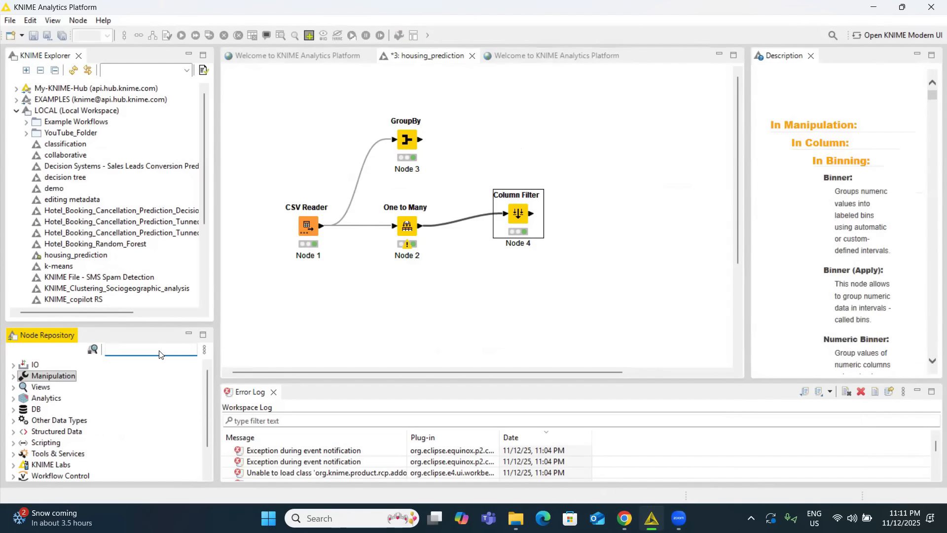
text(tabl)
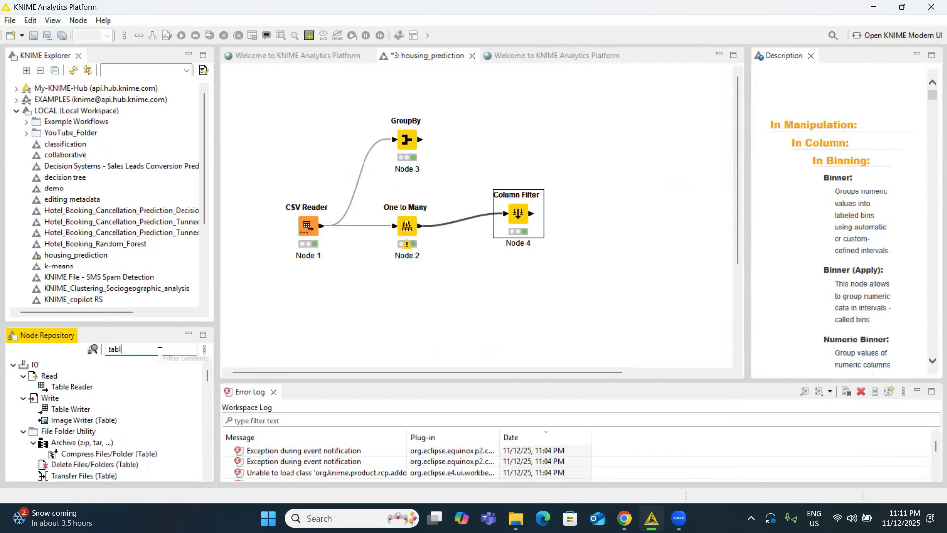
text(e pa)
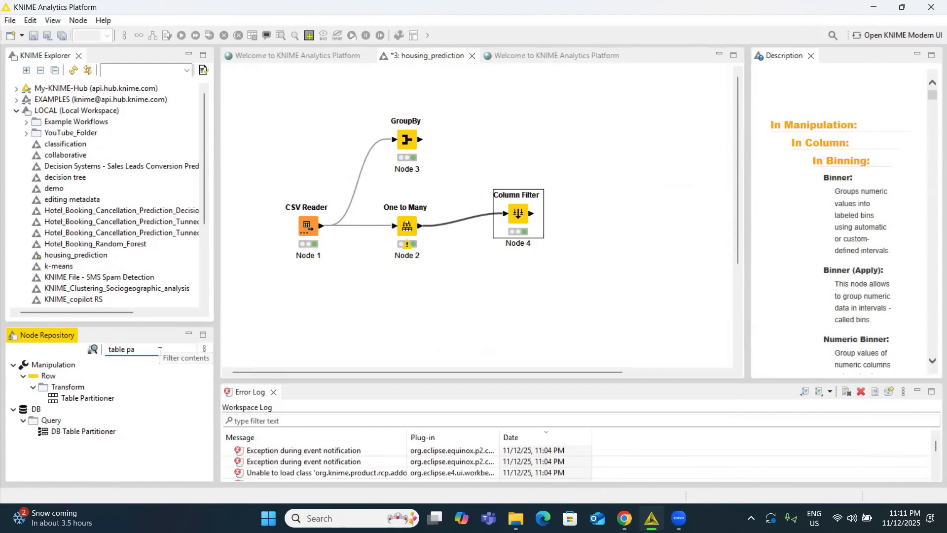
click(75, 400)
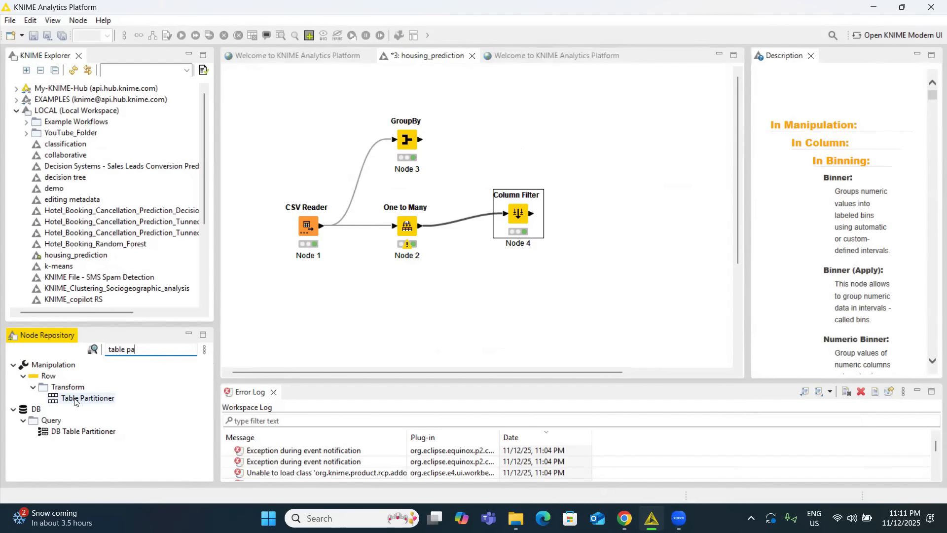
drag(75, 399, 603, 213)
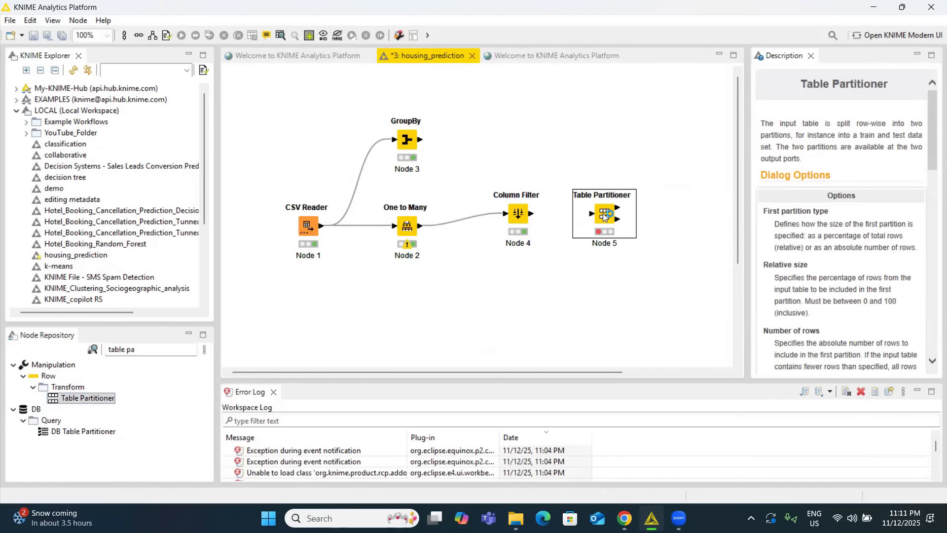
drag(531, 213, 591, 214)
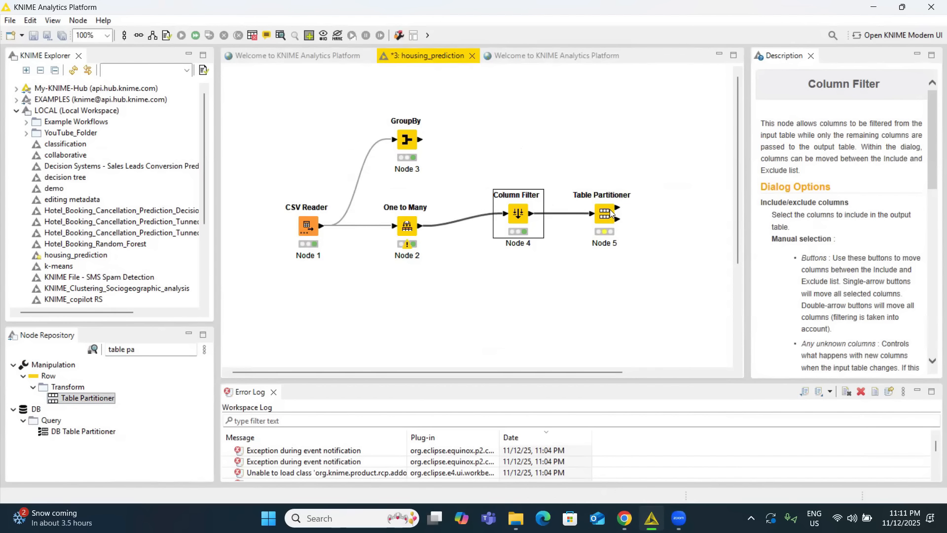
Configure the Table Partitioner's first partition with a relative size of 75%.
right_click(605, 213)
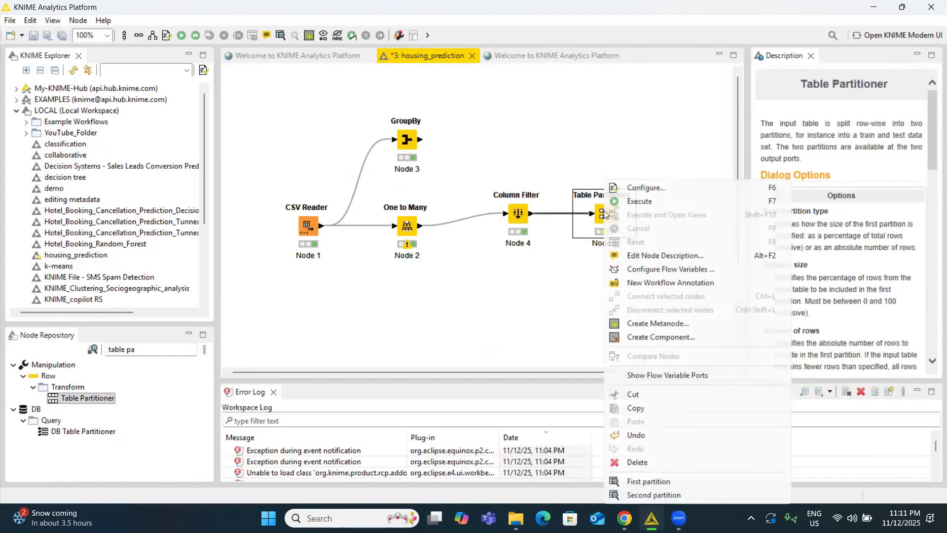
click(639, 187)
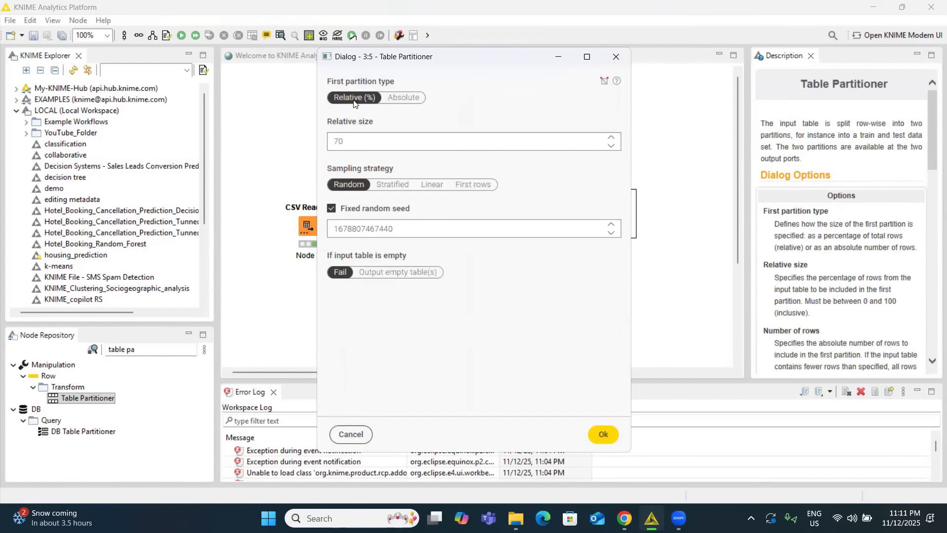
click(349, 141)
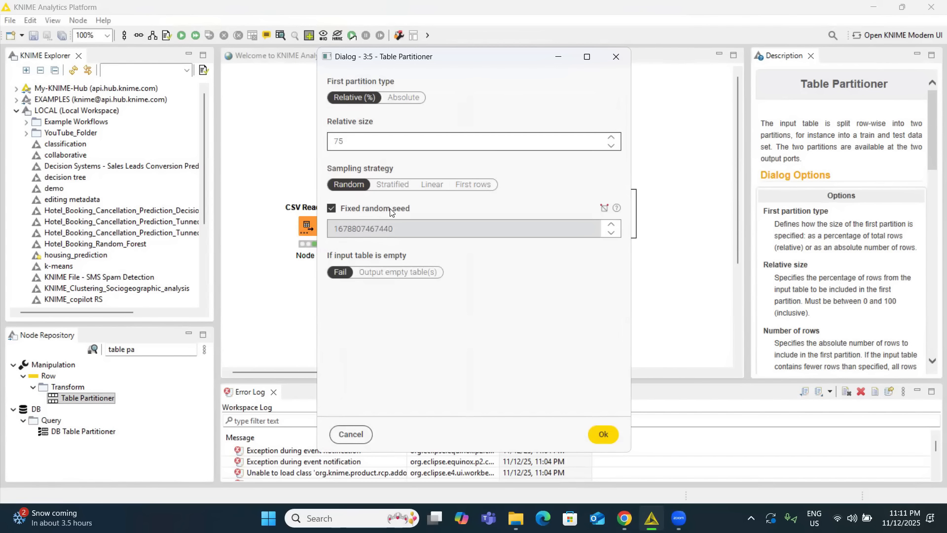
click(604, 434)
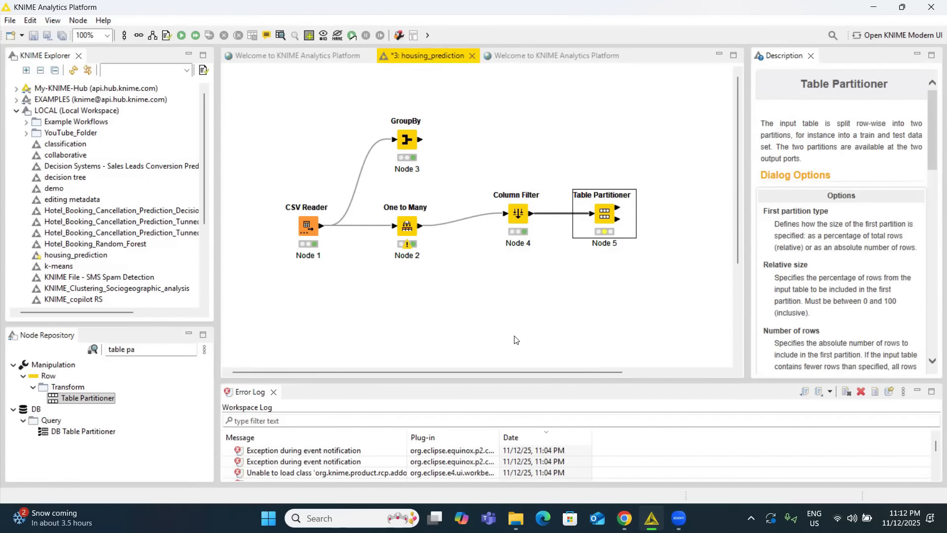
Add a Normalizer node after the Table Partitioner and connect the first partition output to it.
drag(515, 372, 605, 376)
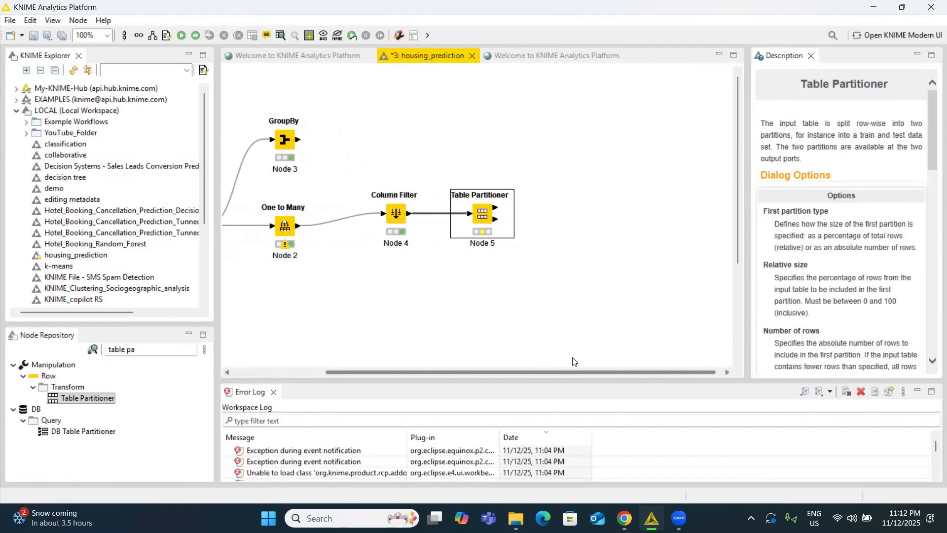
click(170, 349)
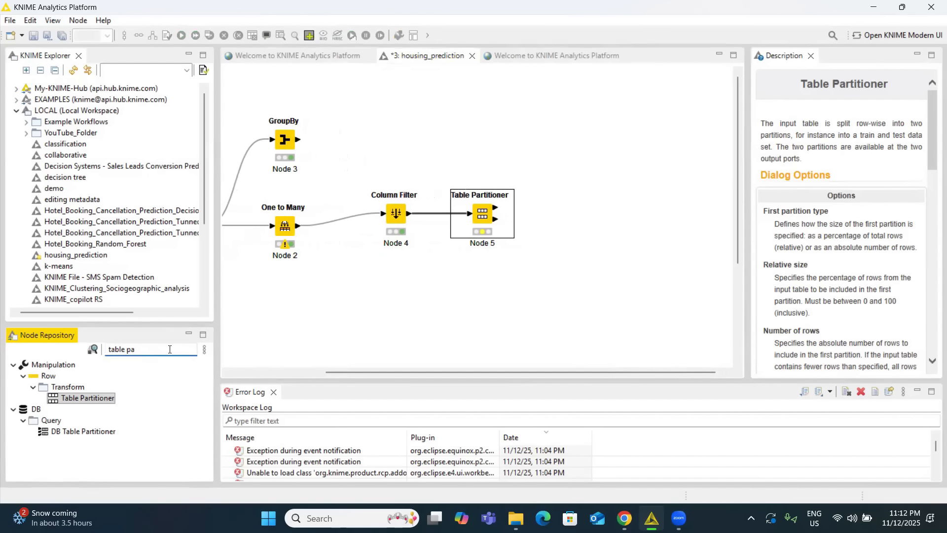
key(BackSpace)
key(BackSpace)
key(BackSpace)
key(BackSpace)
key(BackSpace)
key(BackSpace)
key(BackSpace)
key(BackSpace)
text(norm)
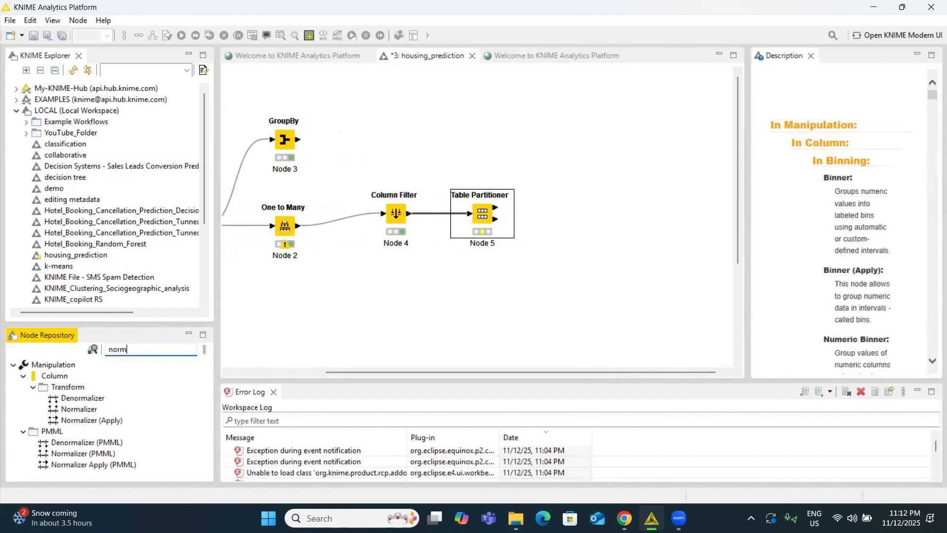
text(aliz)
drag(79, 409, 630, 157)
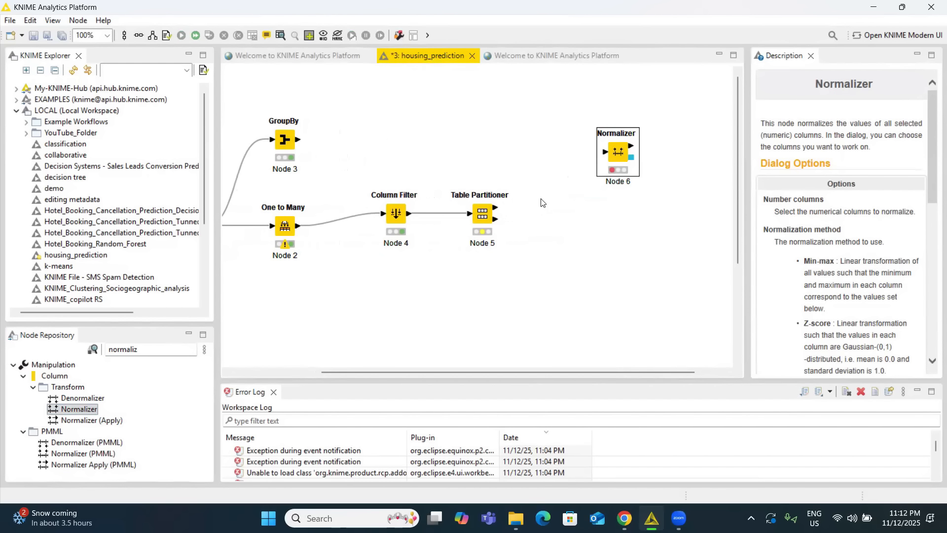
drag(496, 208, 580, 155)
Configure the Normalizer to exclude price and use the Z-score method, and execute the node.
double_click(580, 155)
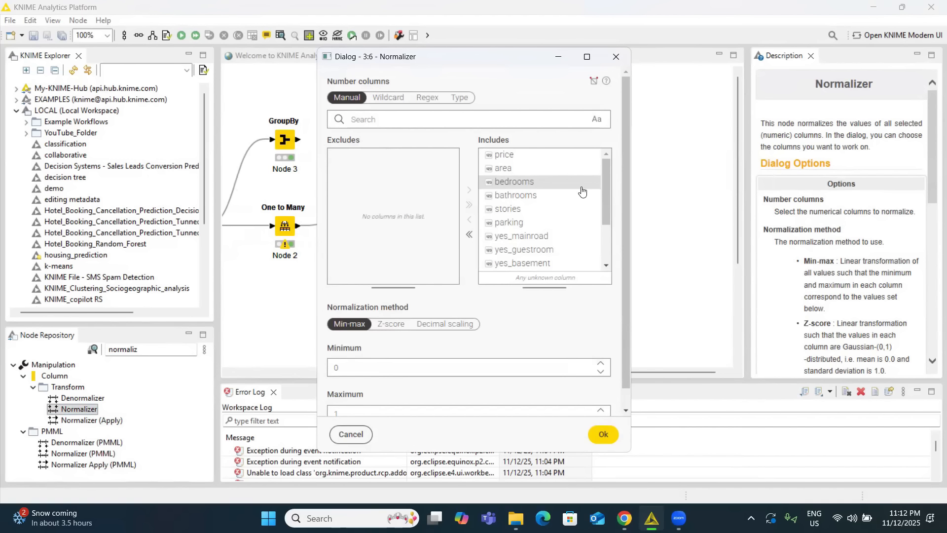
click(511, 155)
double_click(508, 155)
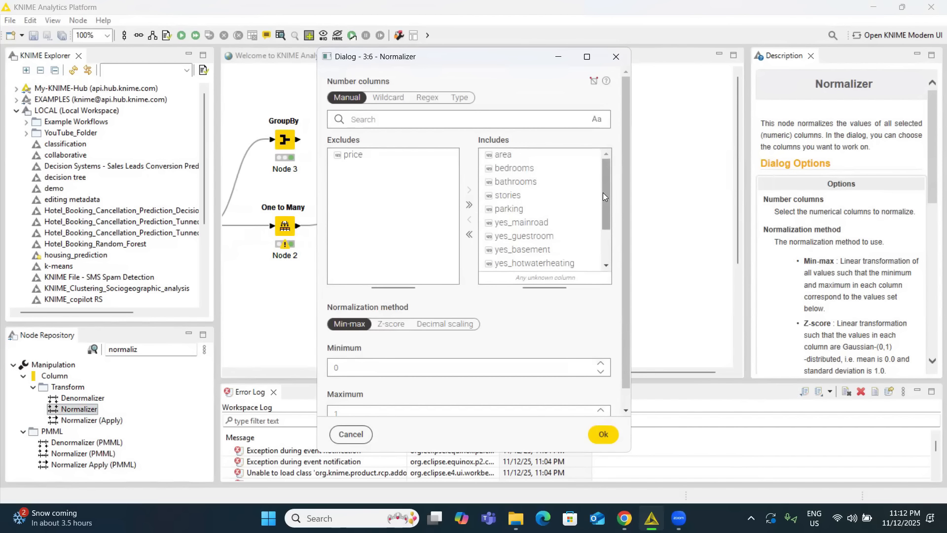
drag(605, 190, 608, 243)
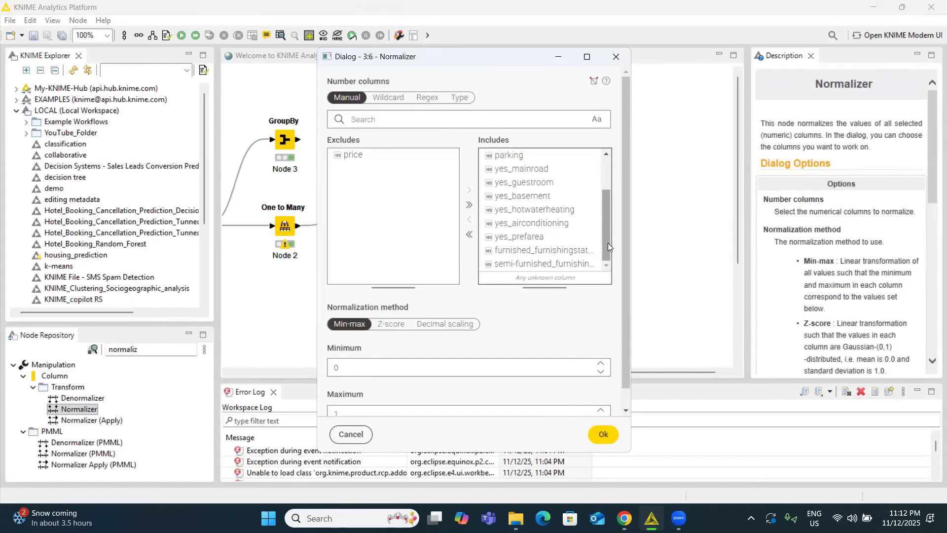
click(390, 325)
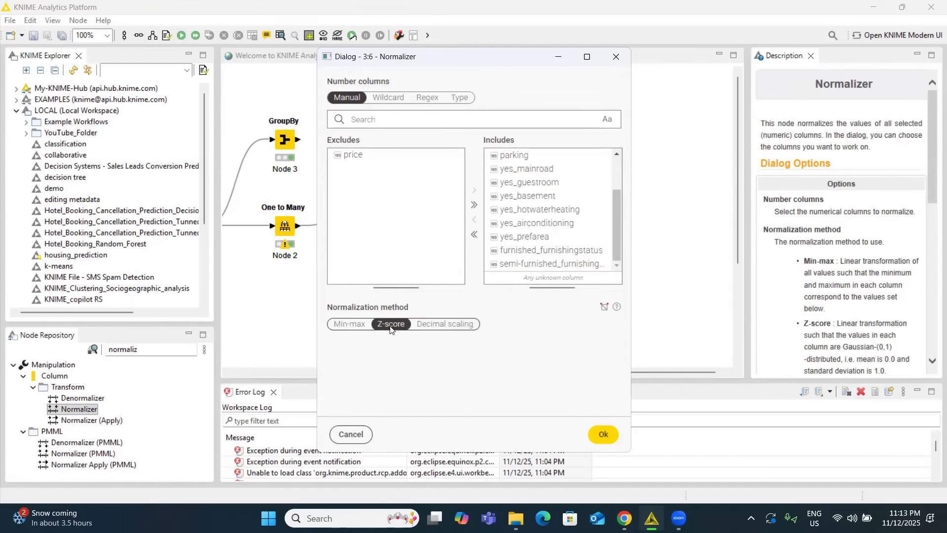
click(604, 434)
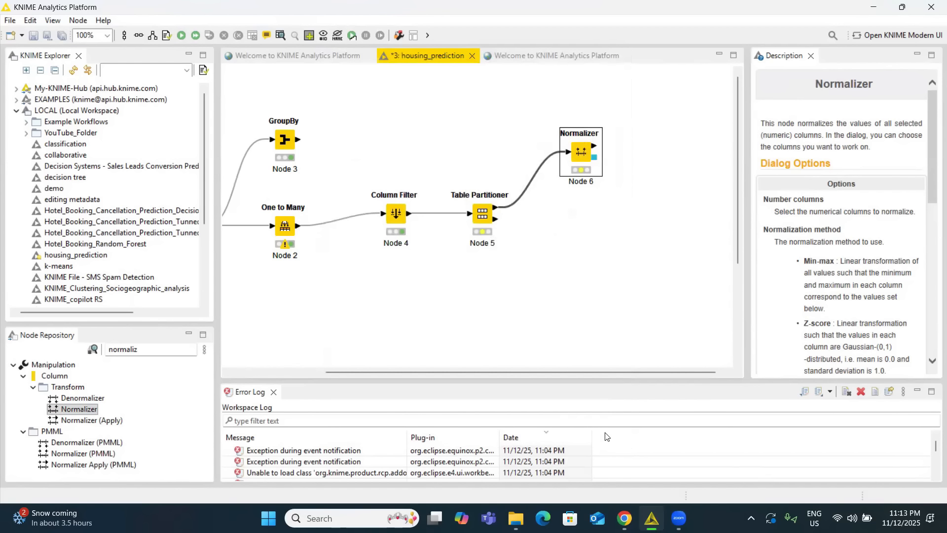
right_click(582, 155)
click(612, 174)
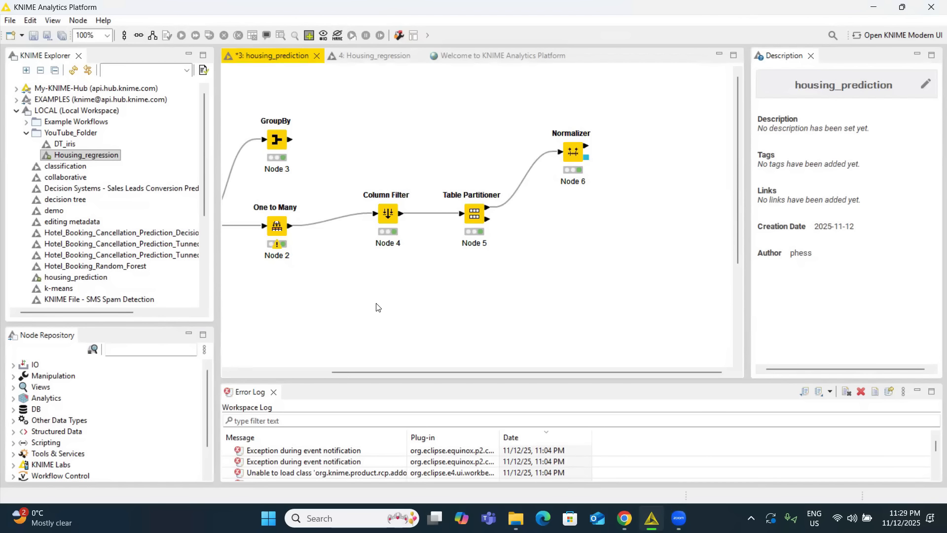
Add a Linear Regression Learner node above and beyond the Normalizer and connect the Normalizer's normalized table output to it.
click(167, 348)
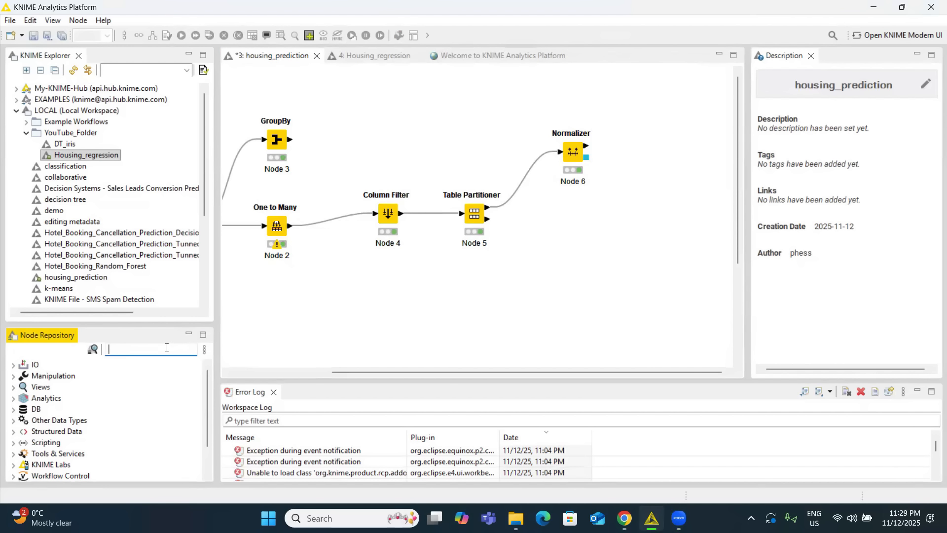
text(linear)
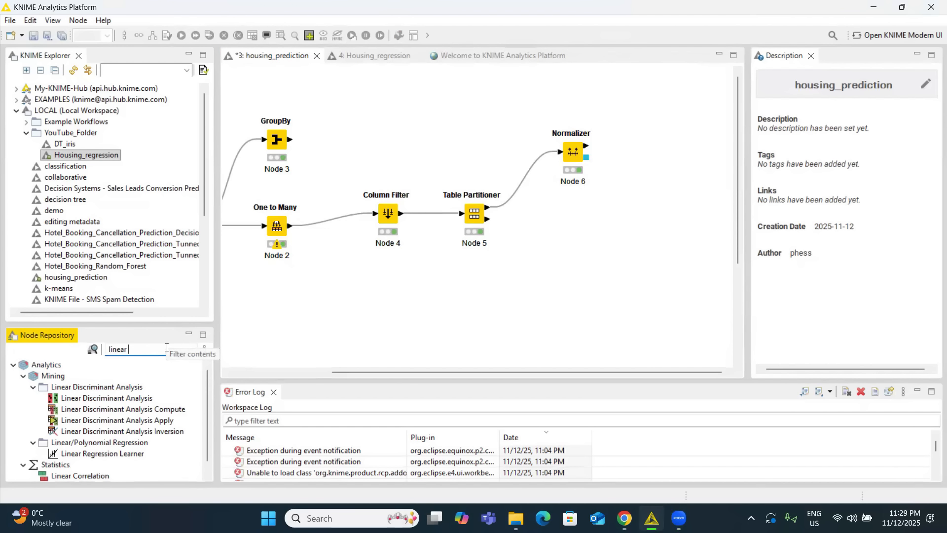
text( reg)
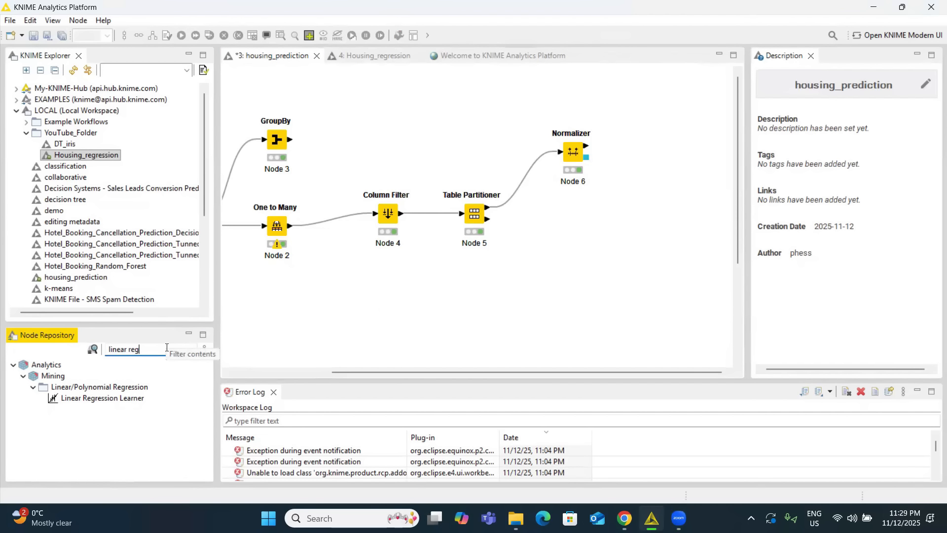
drag(101, 398, 672, 152)
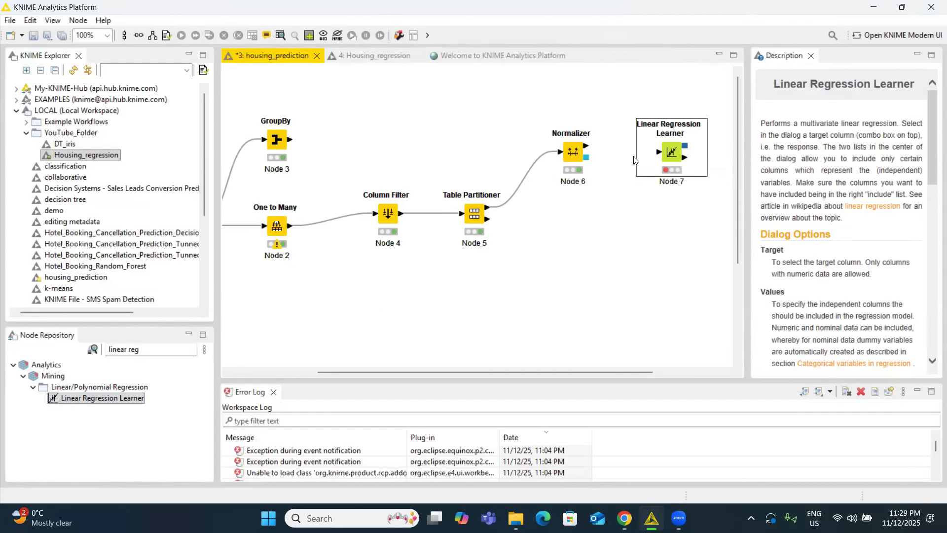
drag(586, 146, 651, 116)
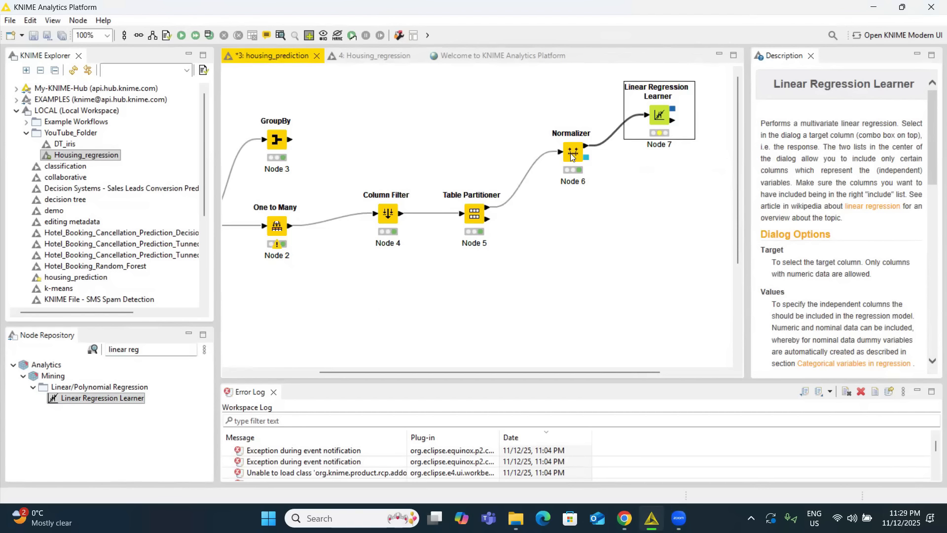
click(566, 180)
drag(566, 180, 566, 180)
Configure the Linear Regression Learner with price as the target, keep all other columns included, and execute the node.
right_click(666, 120)
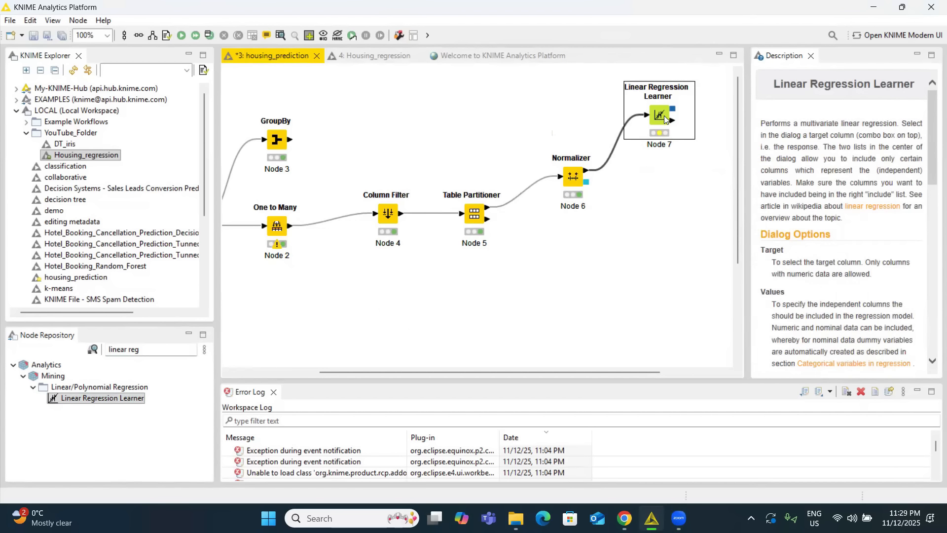
click(695, 126)
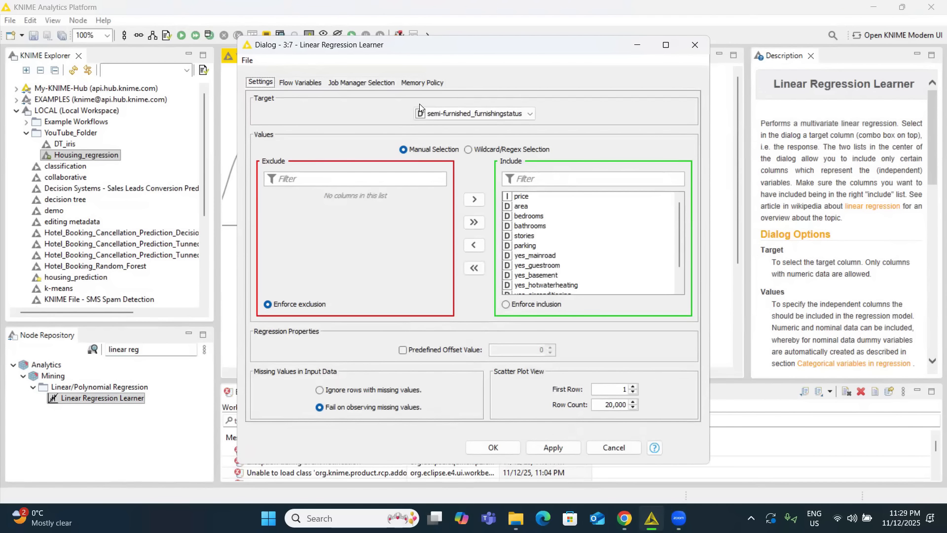
click(447, 114)
click(447, 114)
scroll(448, 148, up, 5)
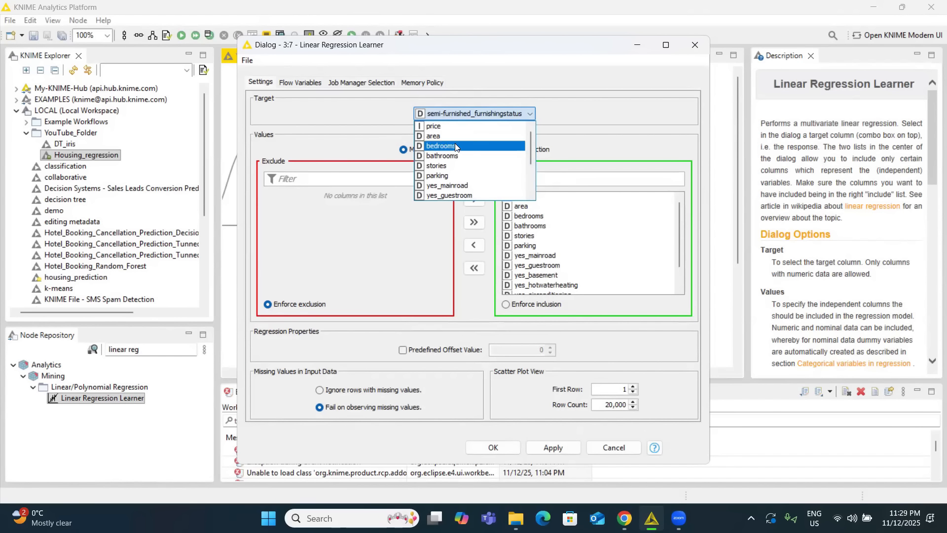
click(449, 126)
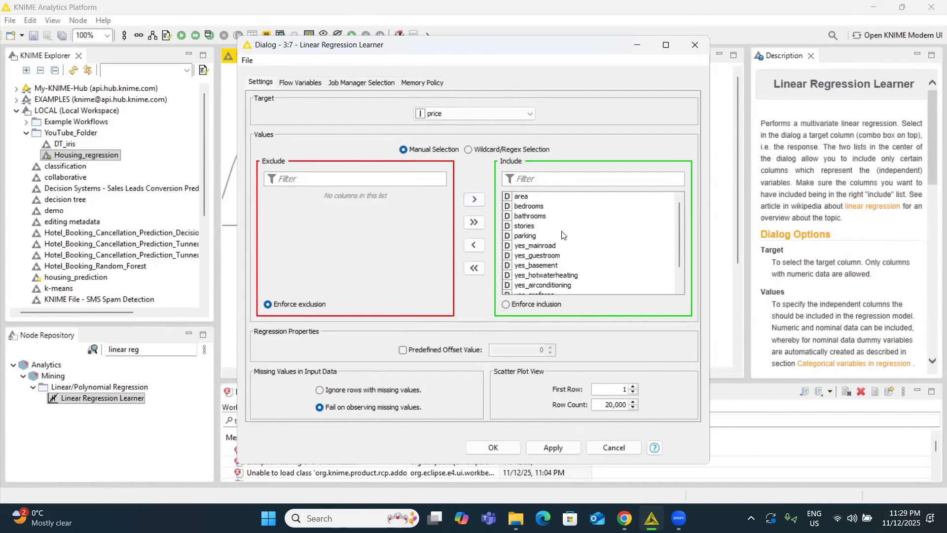
scroll(554, 243, down, 2)
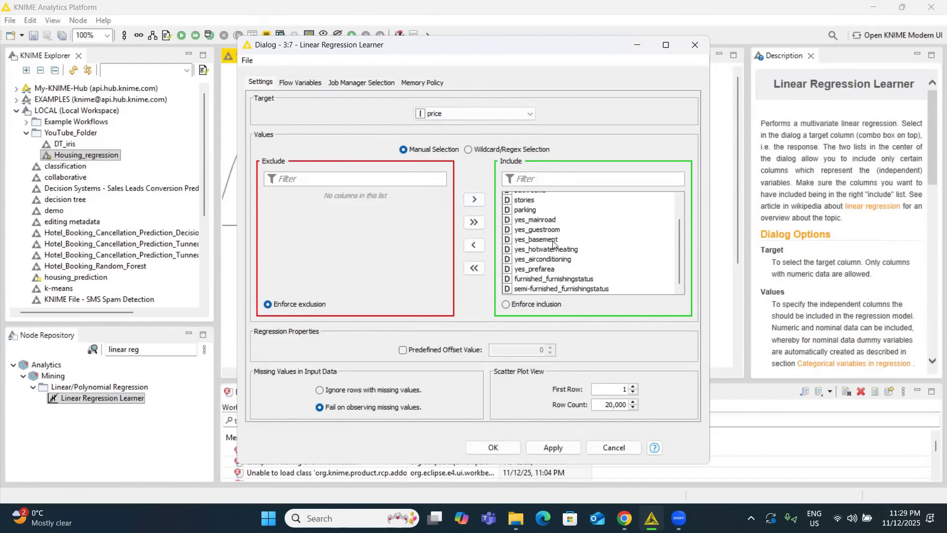
click(493, 447)
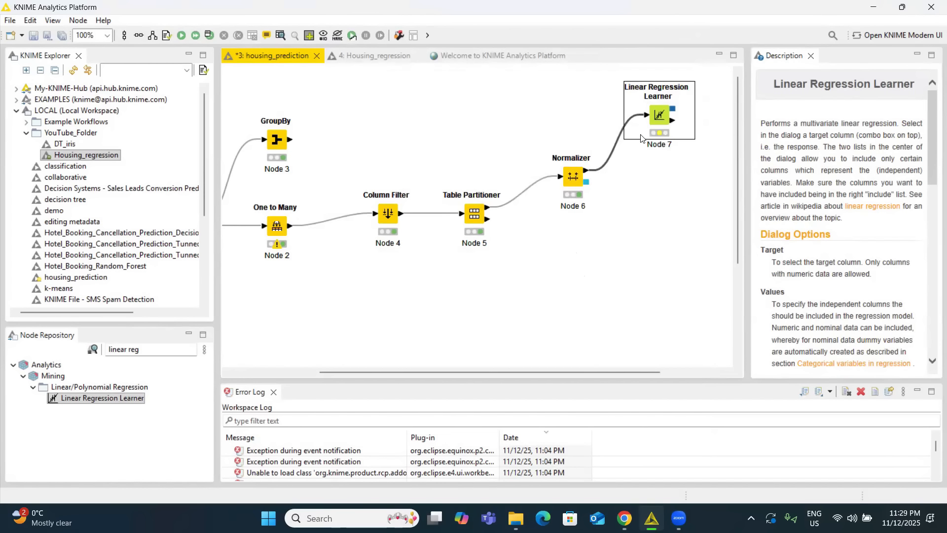
right_click(656, 116)
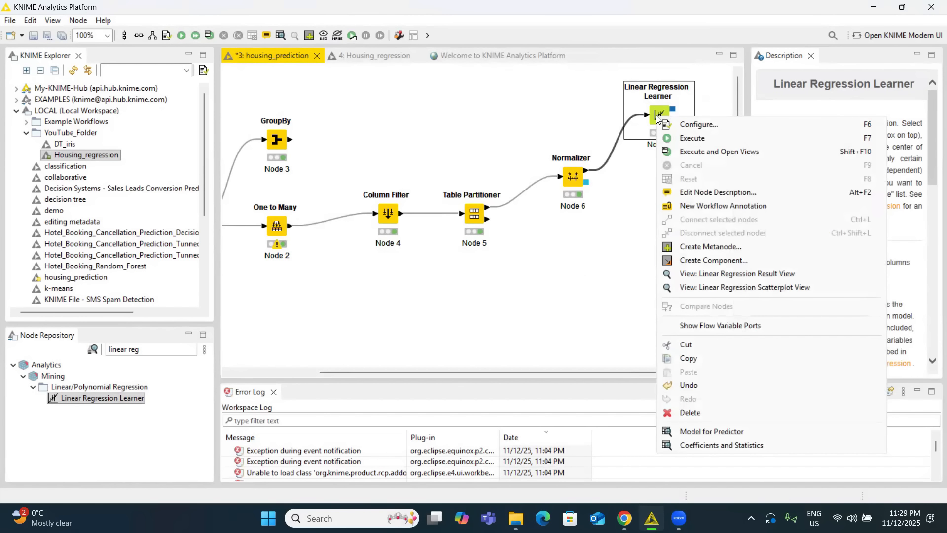
click(686, 139)
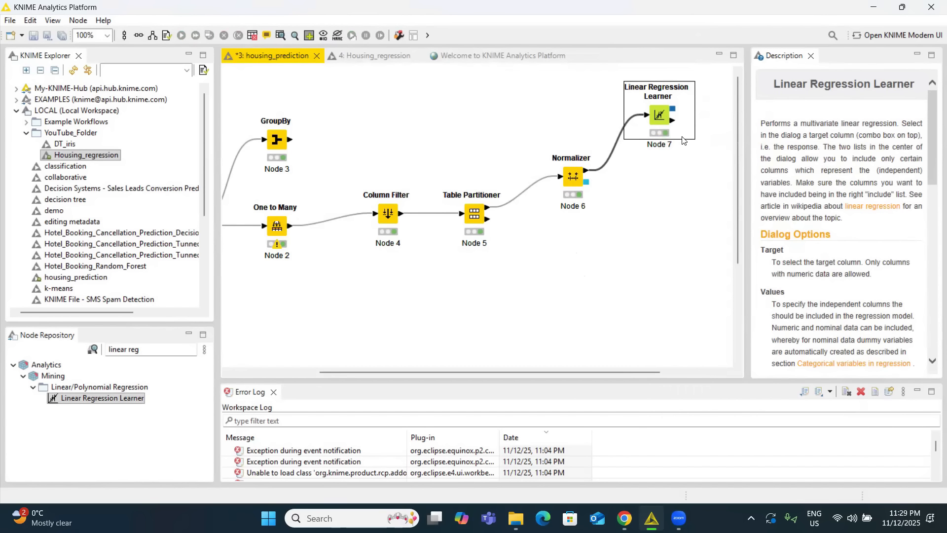
Add a Regression Predictor node and connect the Linear Regression Learner's model output and the Normalizer's table output to it.
drag(479, 373, 504, 368)
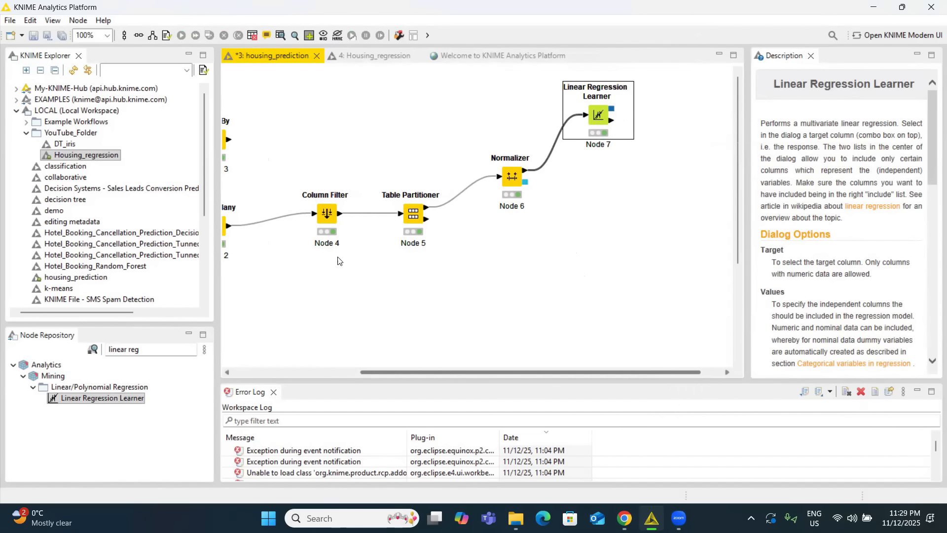
drag(155, 351, 102, 351)
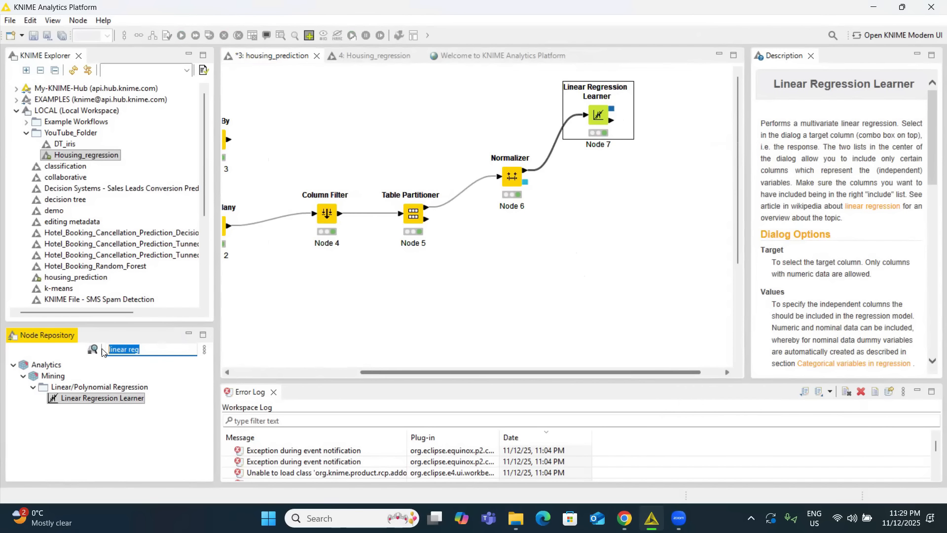
text(regr)
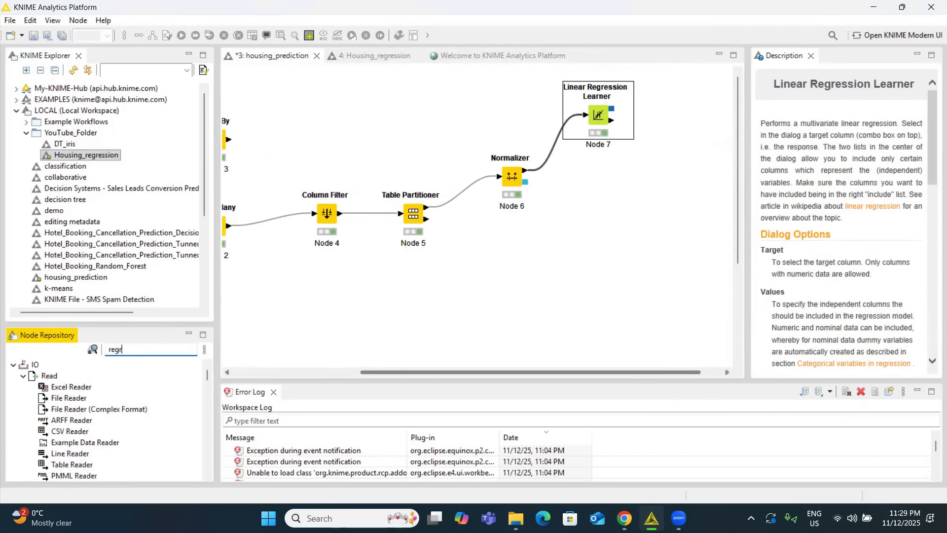
text(ession)
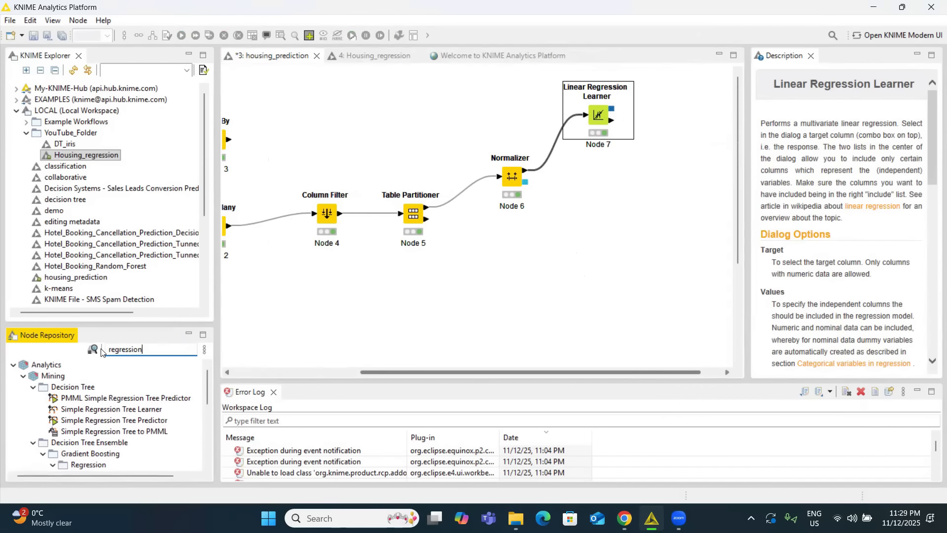
text( p)
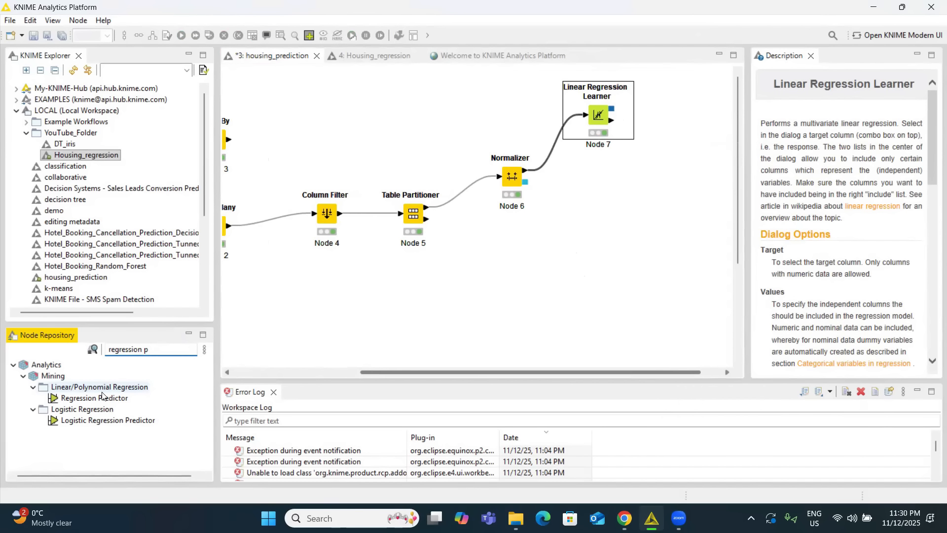
drag(92, 398, 698, 160)
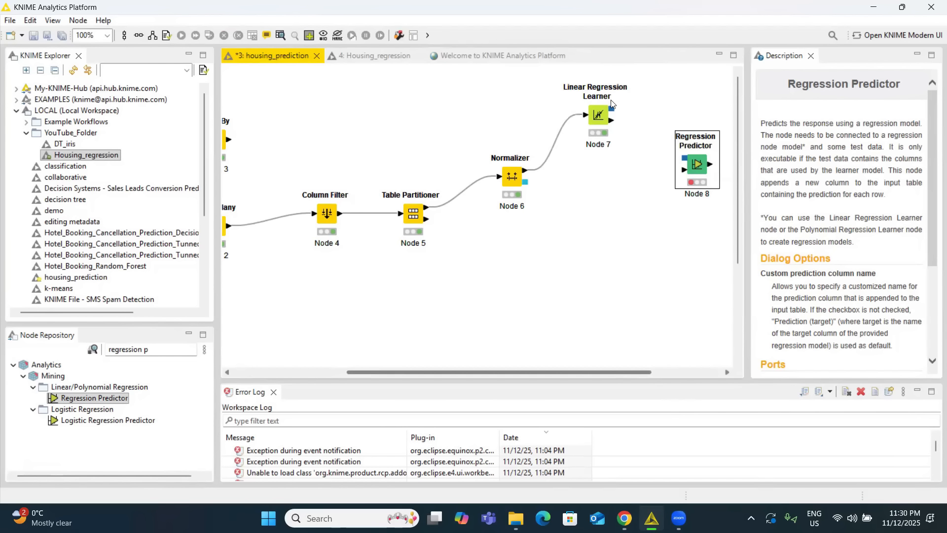
drag(613, 110, 679, 159)
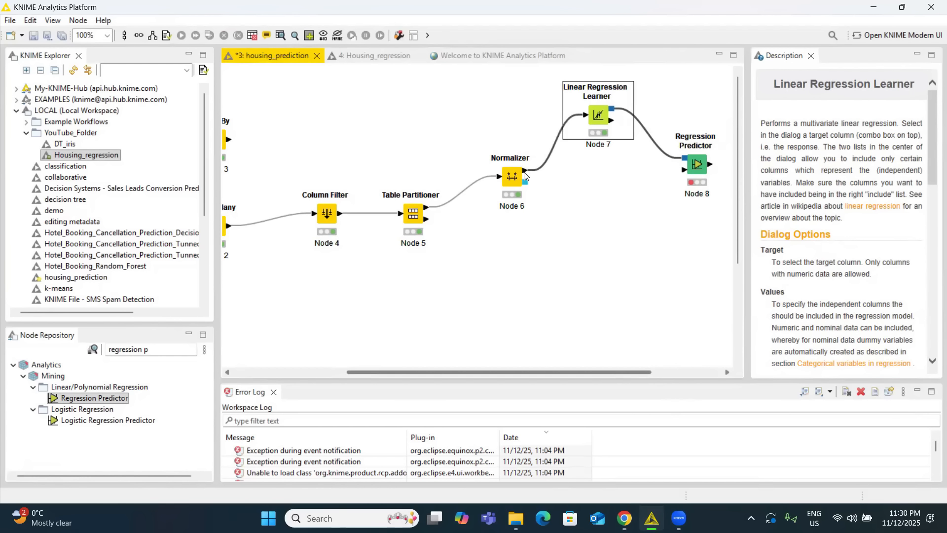
drag(526, 170, 680, 172)
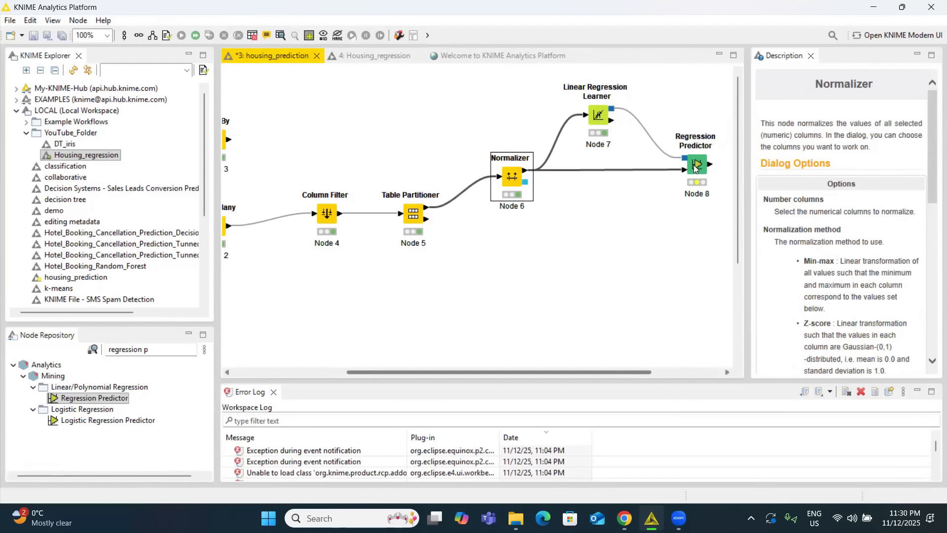
Accept the Regression Predictor's default prediction column name and execute the node.
right_click(695, 168)
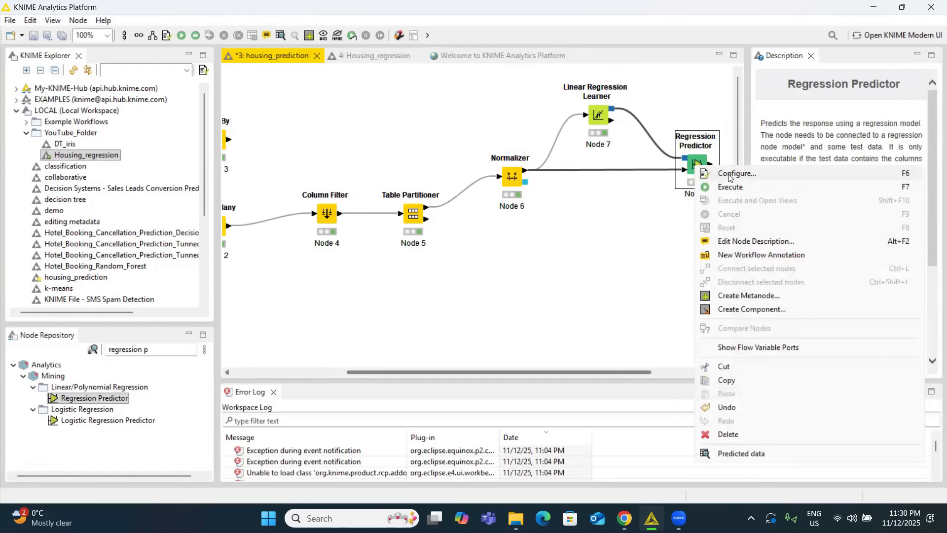
click(729, 175)
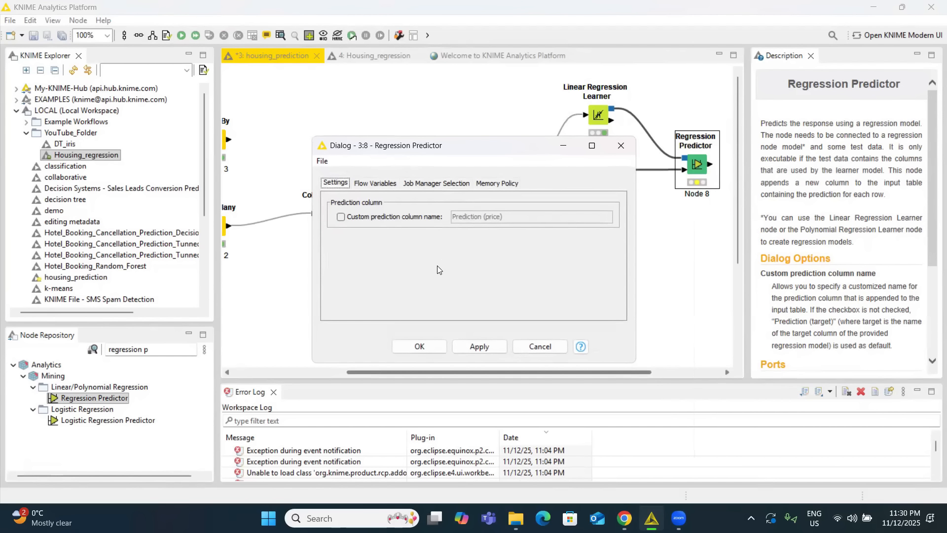
click(434, 346)
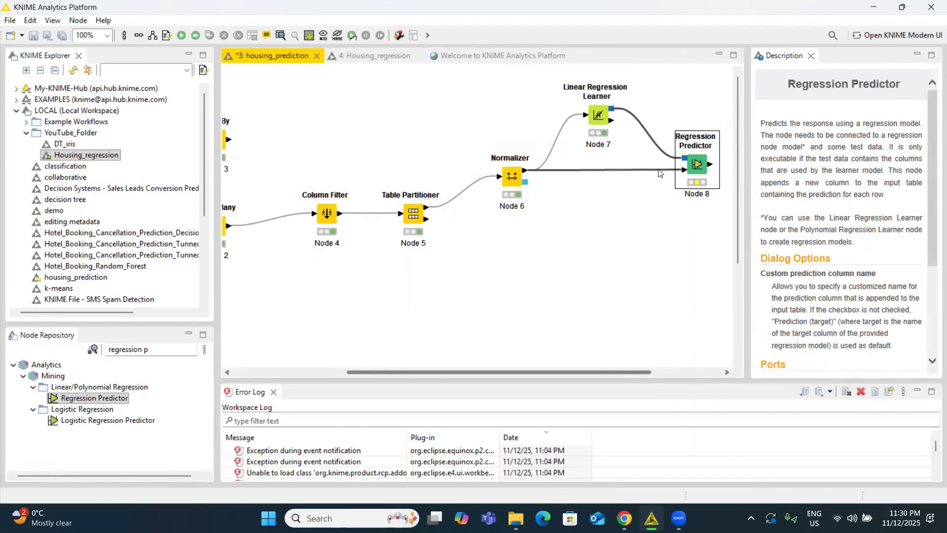
right_click(697, 165)
click(720, 180)
View the Regression Predictor's predicted data and compare the Prediction (price) column side by side with price.
right_click(697, 160)
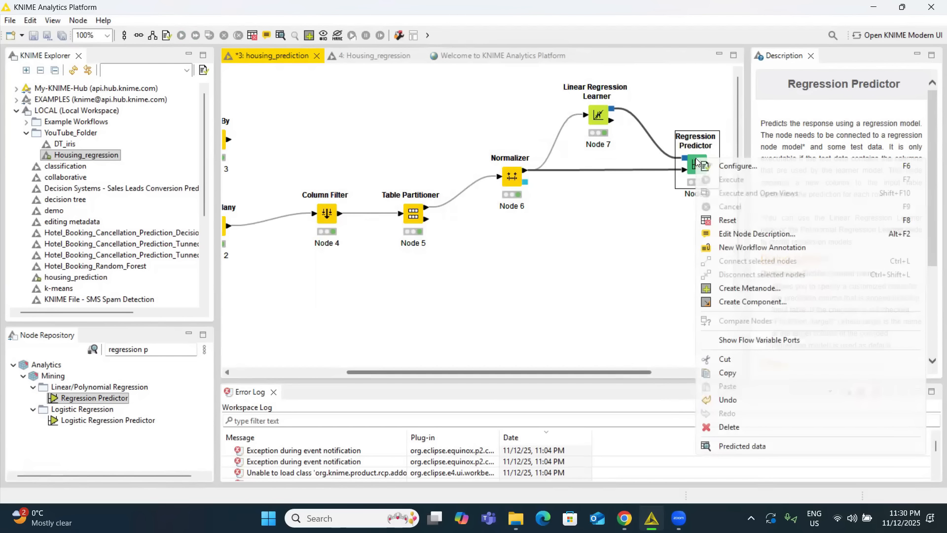
click(741, 446)
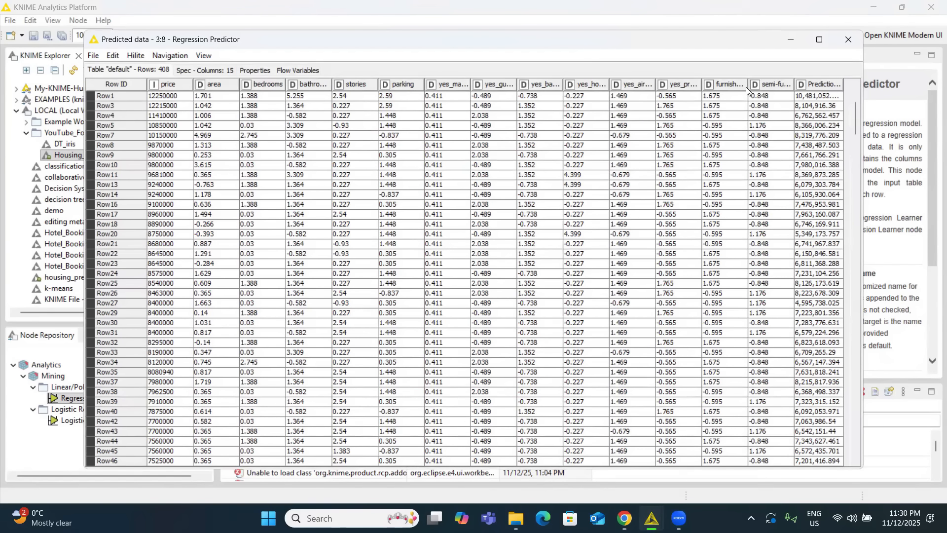
drag(767, 101, 291, 101)
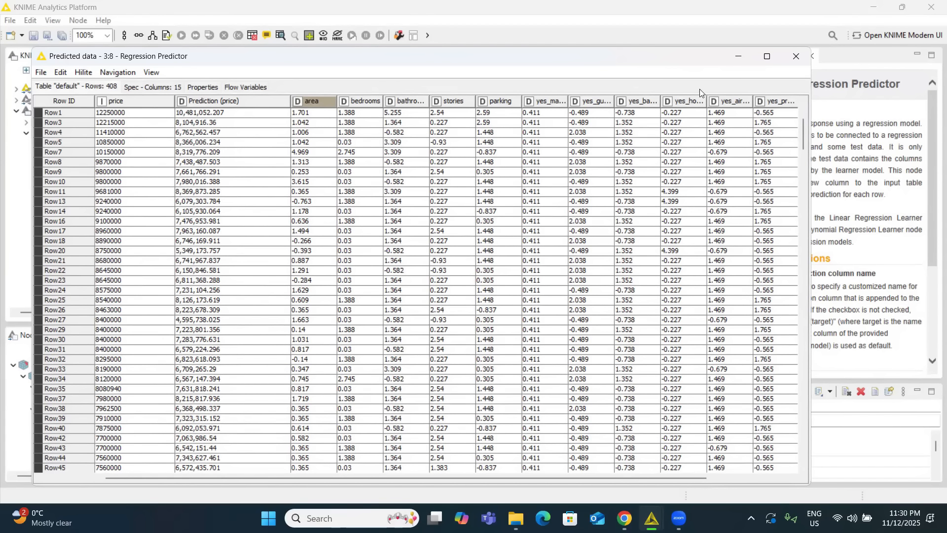
click(786, 62)
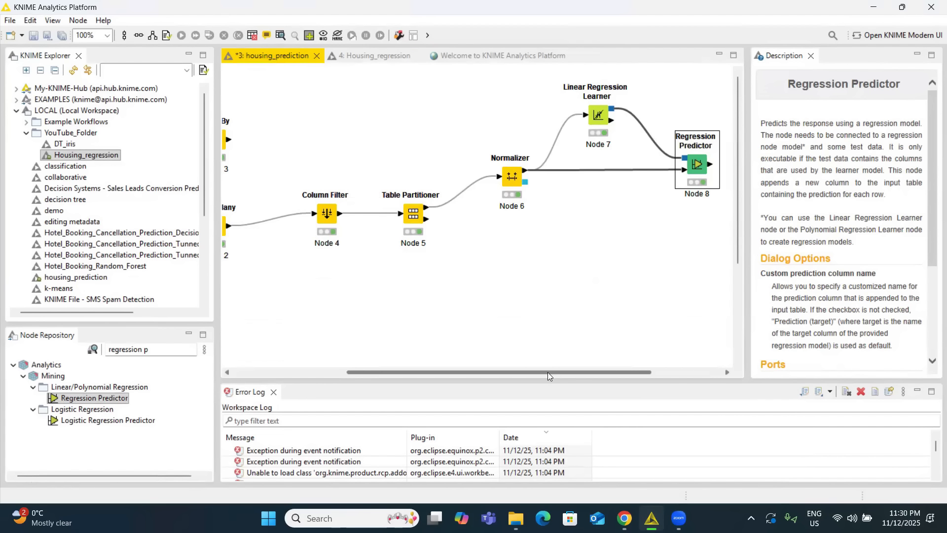
Add a Numeric Scorer node after the Regression Predictor and connect the predicted data output to it.
drag(548, 372, 597, 372)
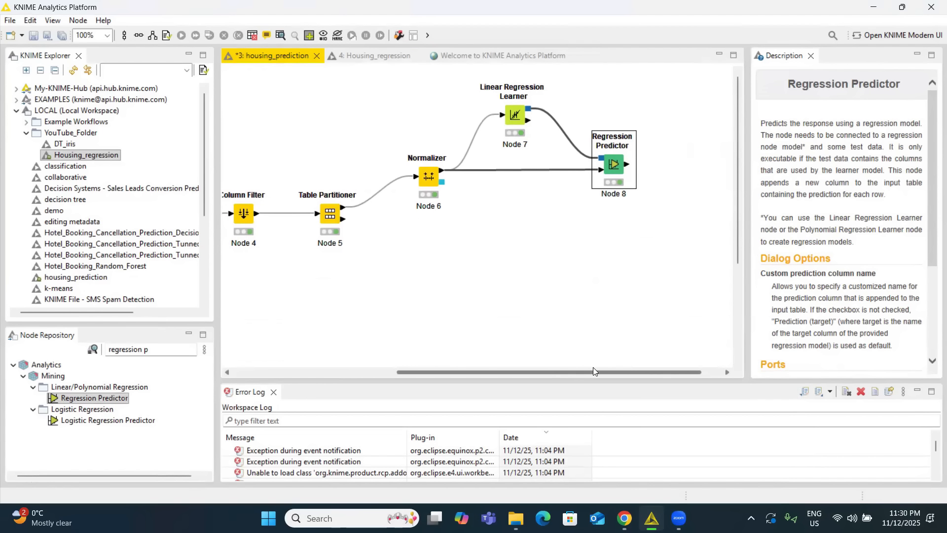
click(152, 349)
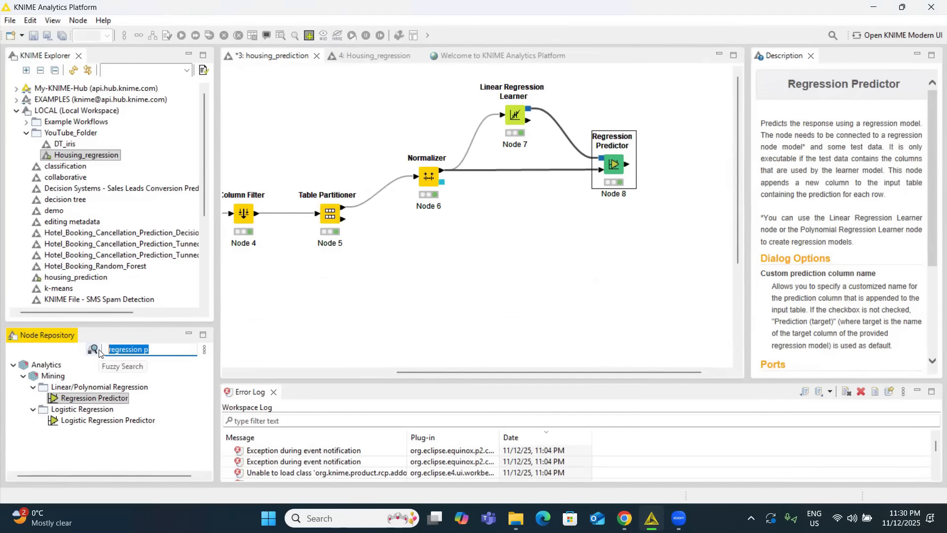
text(num)
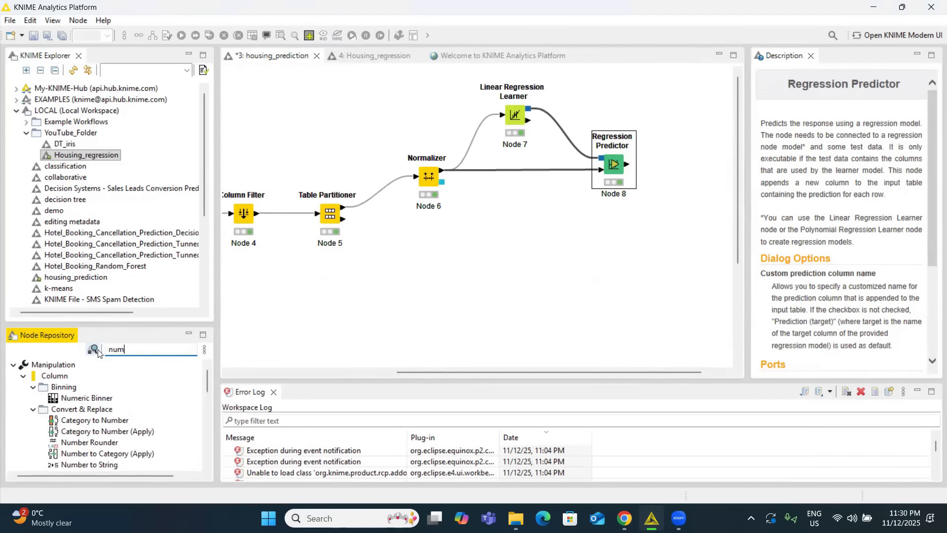
text(eric )
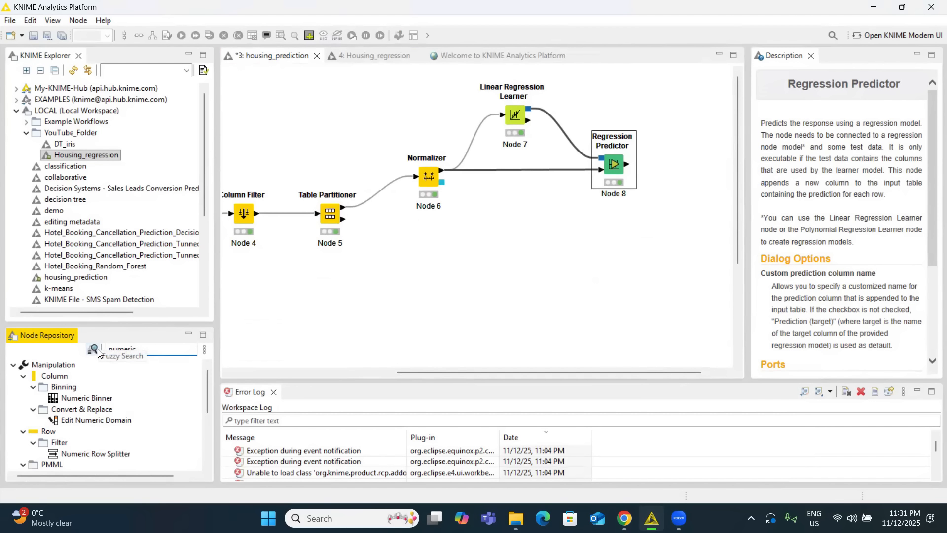
text(score)
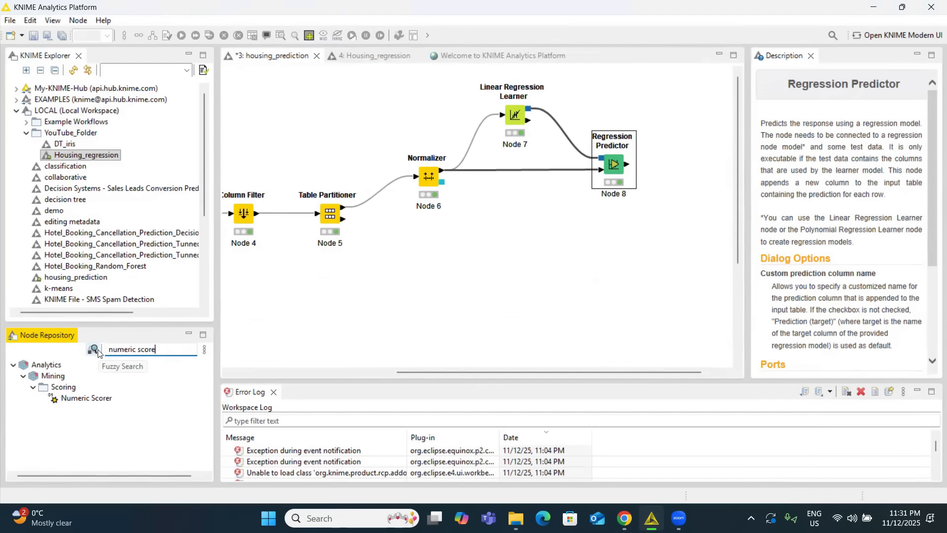
drag(79, 398, 698, 166)
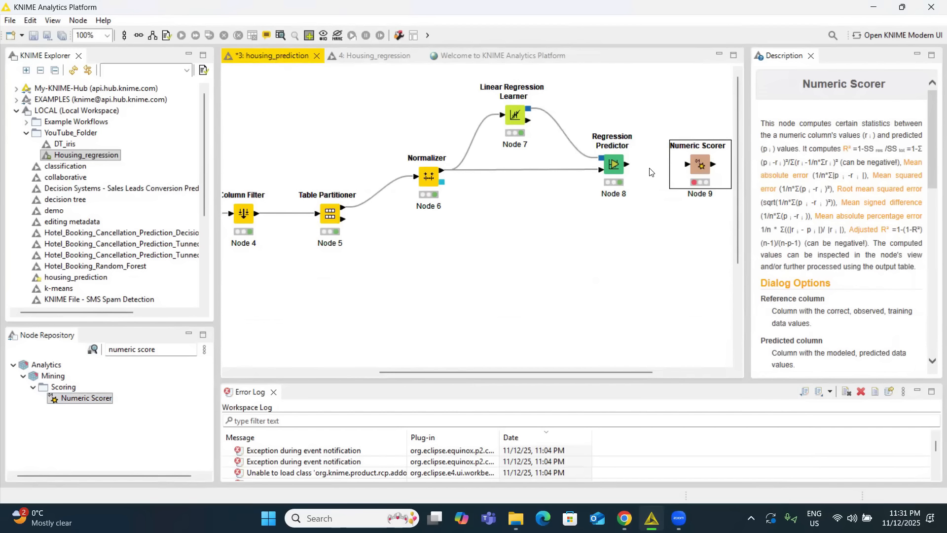
drag(627, 164, 697, 165)
Configure the Numeric Scorer with price as the reference column to score against the Prediction (price) column.
right_click(696, 165)
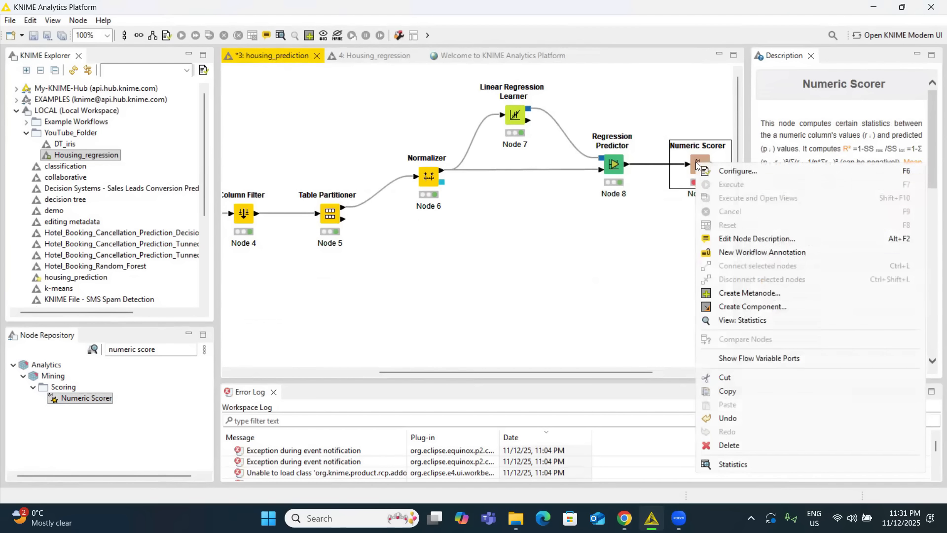
click(726, 173)
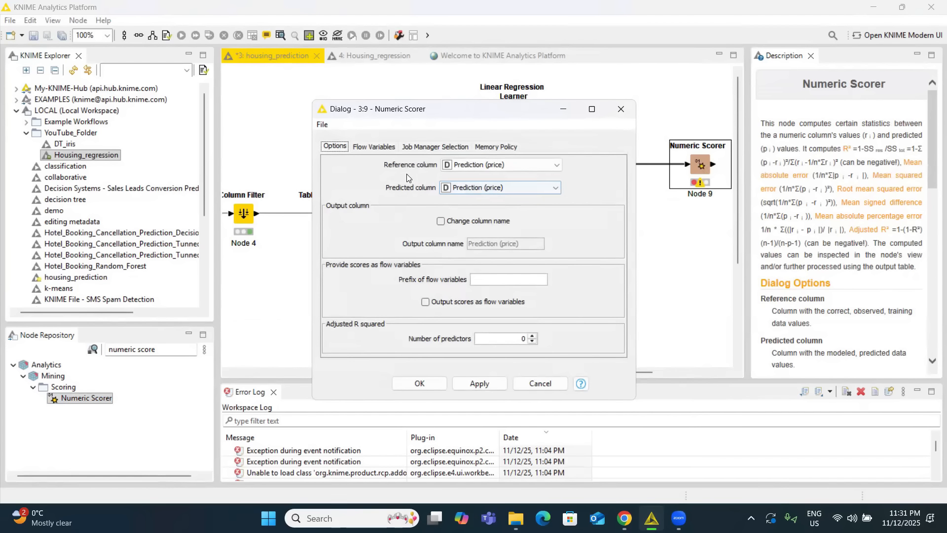
click(463, 166)
scroll(476, 188, up, 5)
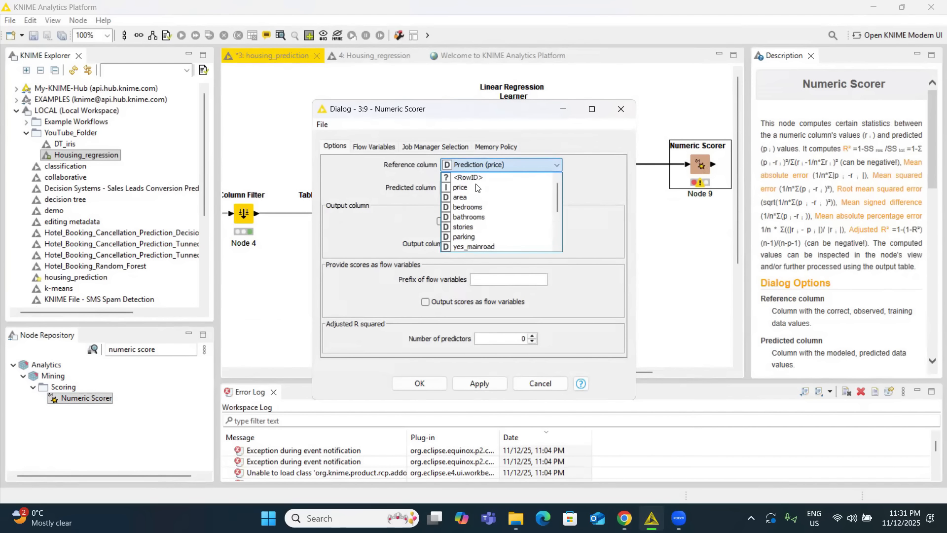
click(470, 187)
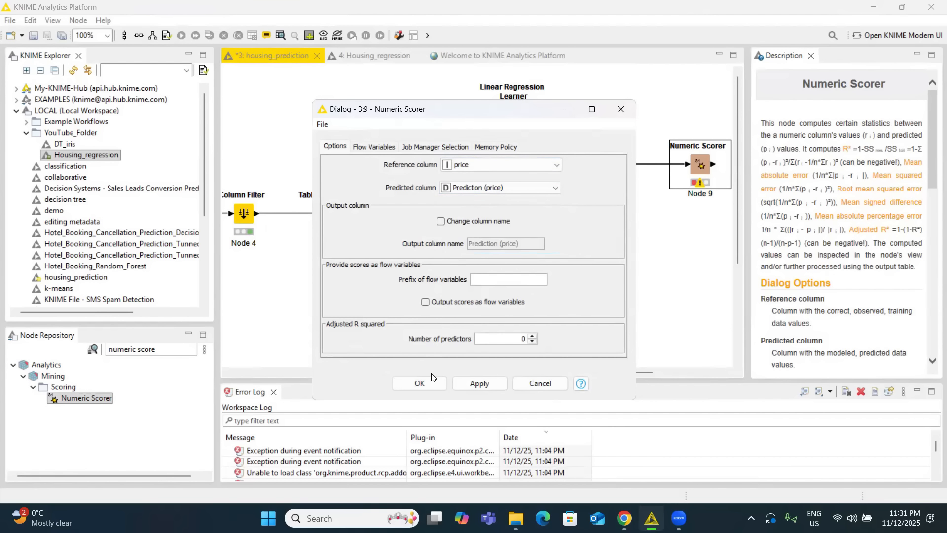
click(419, 384)
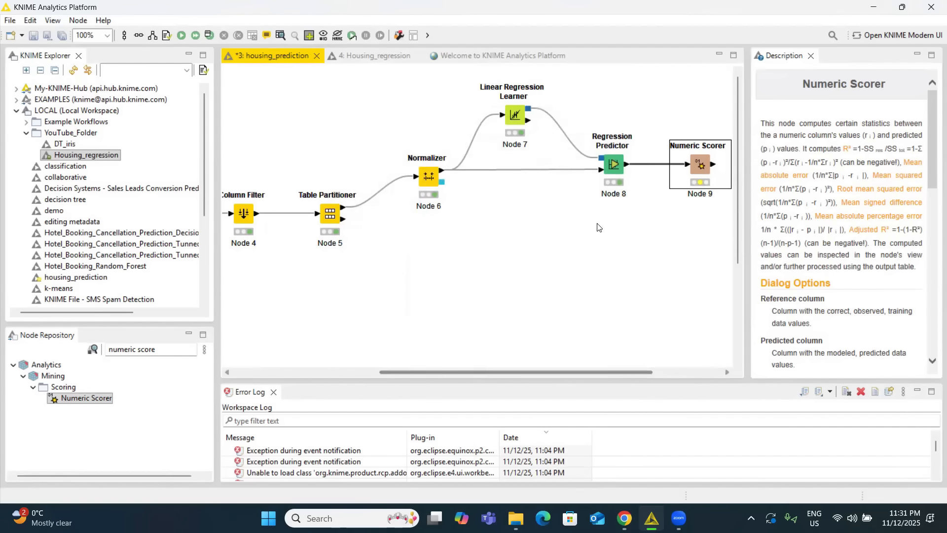
Execute the Numeric Scorer, view its statistics, and close the statistics view.
right_click(701, 165)
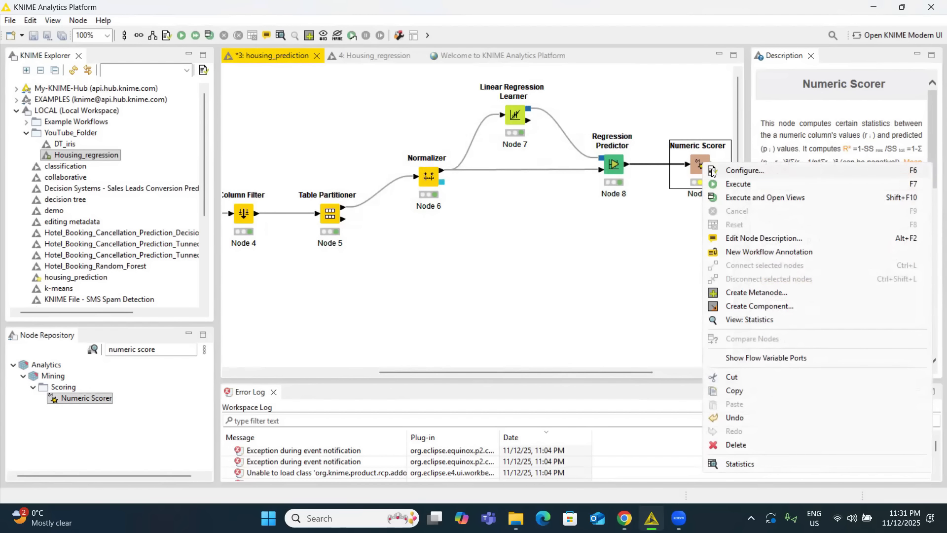
click(747, 198)
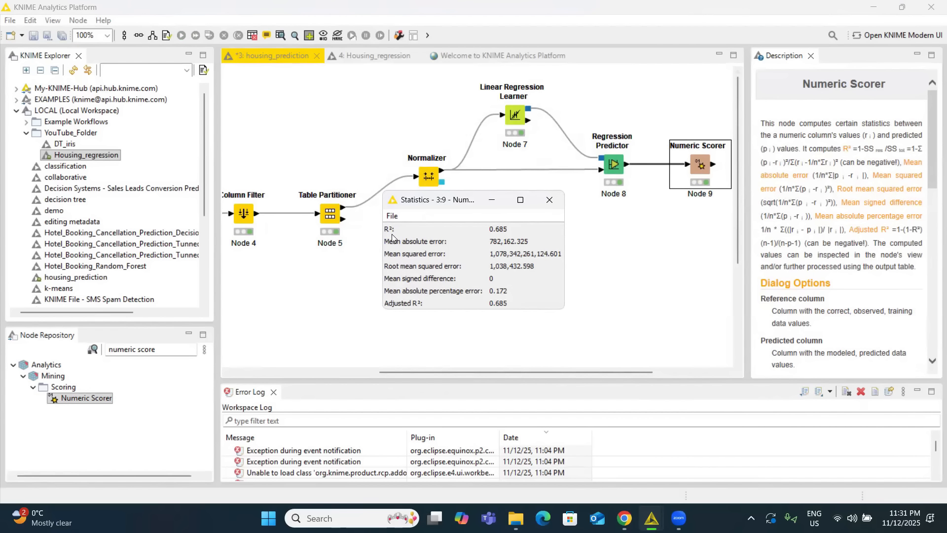
click(549, 199)
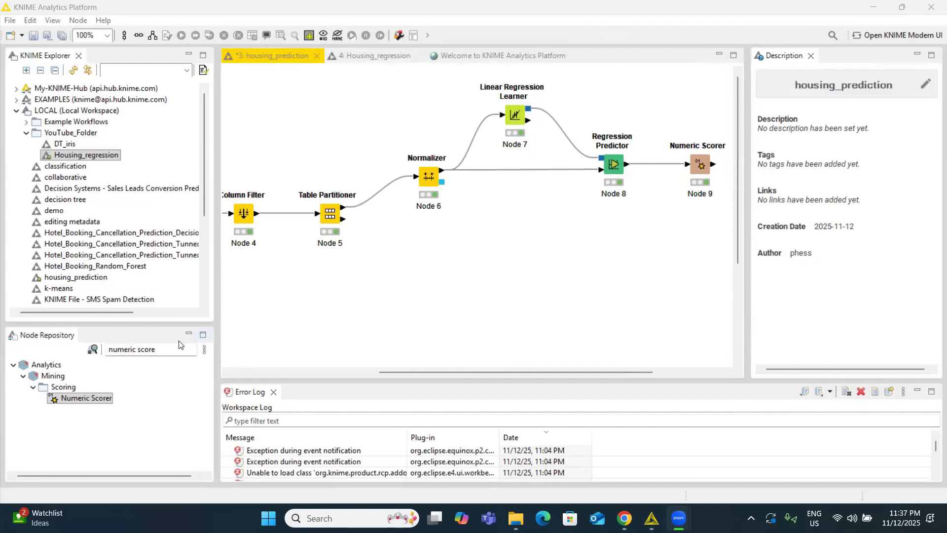
Find the Normalizer (Apply) node in the repository and add it to the workflow below the Normalizer.
double_click(170, 349)
click(170, 350)
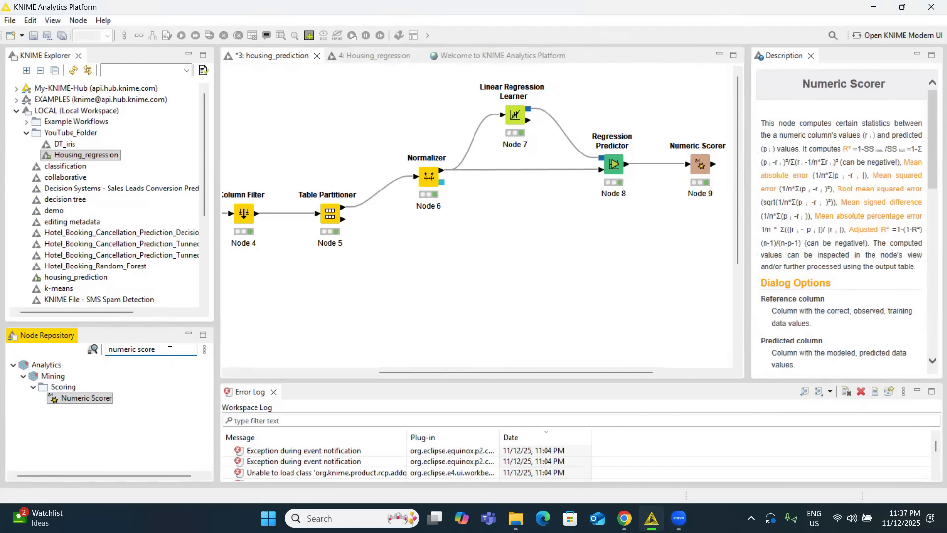
key(BackSpace)
key(BackSpace)
key(BackSpace)
key(BackSpace)
key(BackSpace)
key(BackSpace)
key(BackSpace)
key(BackSpace)
key(BackSpace)
key(BackSpace)
key(BackSpace)
key(BackSpace)
key(BackSpace)
text(nor)
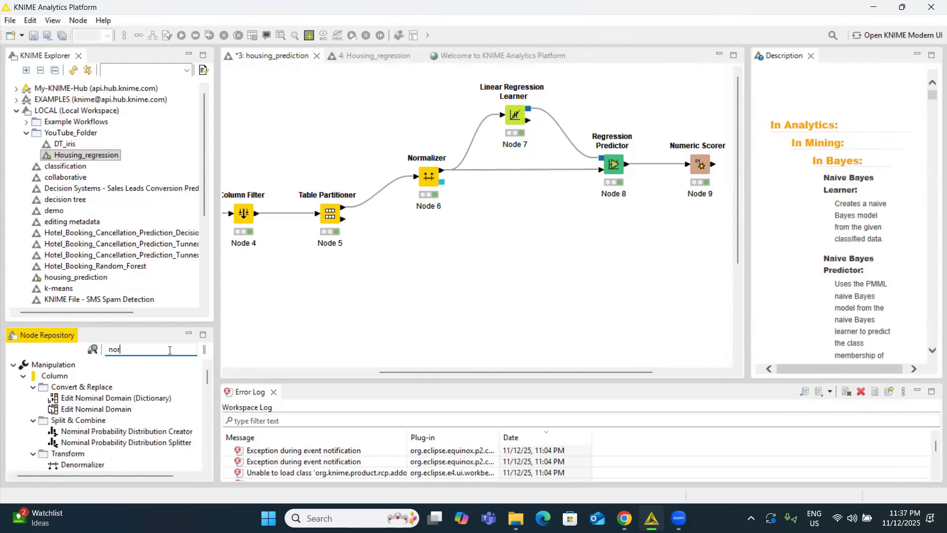
text(malizer)
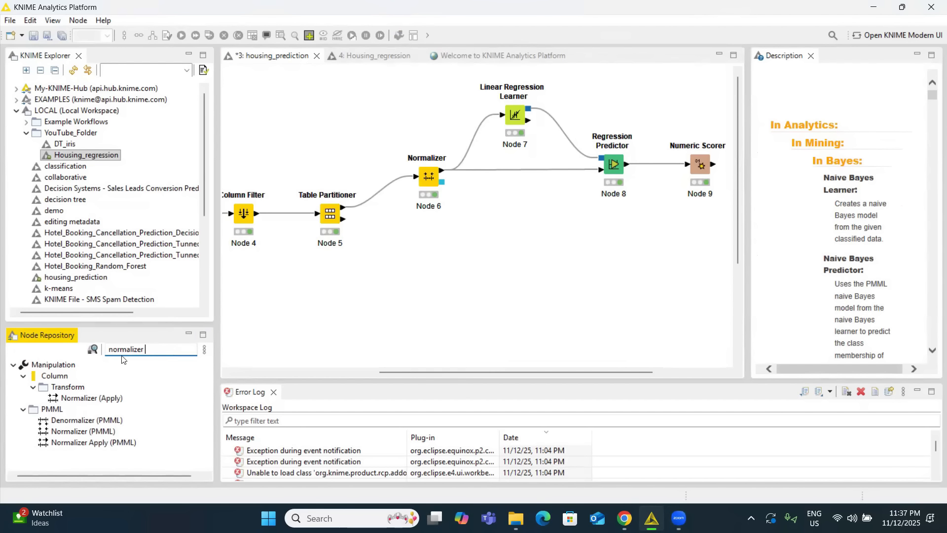
drag(99, 398, 488, 263)
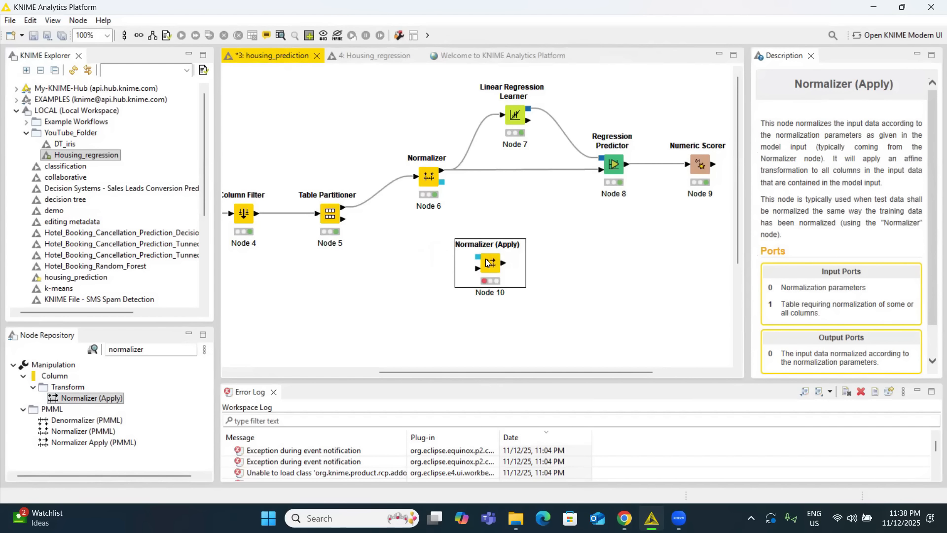
Connect the Normalizer's model output and the Table Partitioner's second partition to the Normalizer (Apply) node.
click(446, 191)
drag(442, 183, 477, 257)
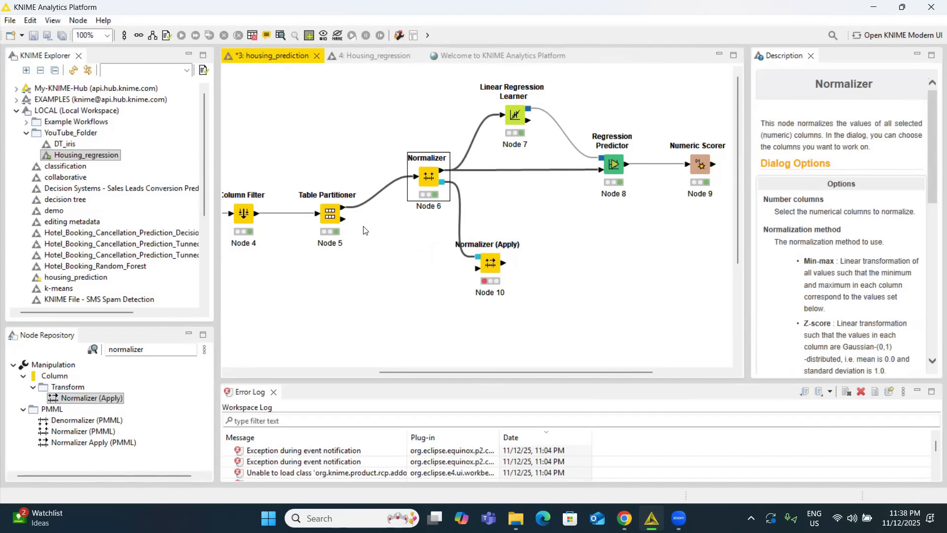
mouse_move(344, 222)
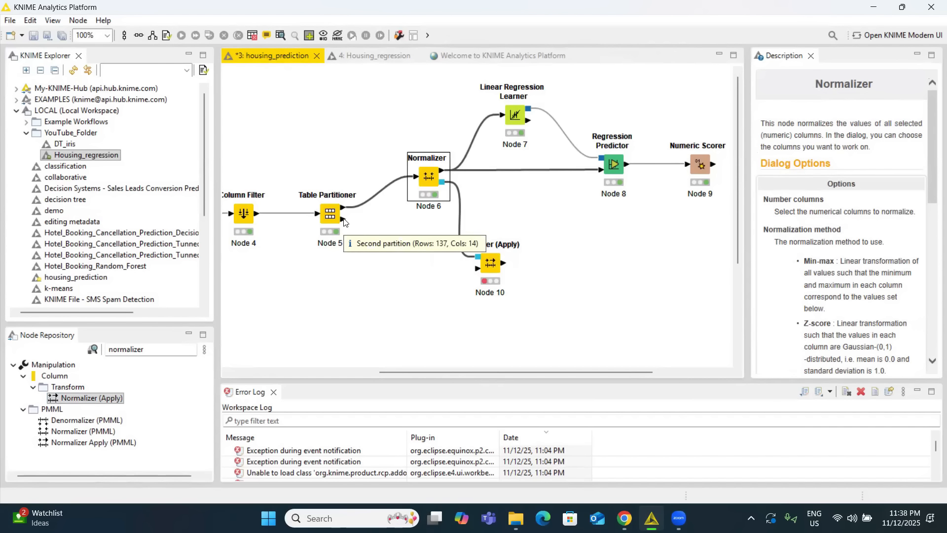
drag(343, 221, 477, 268)
Accept the Normalizer (Apply) node's default settings and execute the node.
click(490, 266)
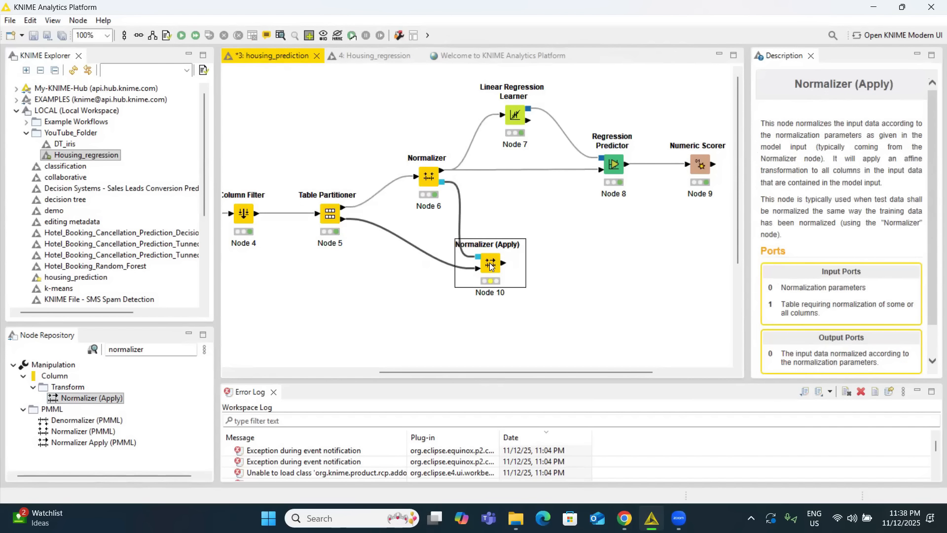
right_click(489, 266)
click(530, 216)
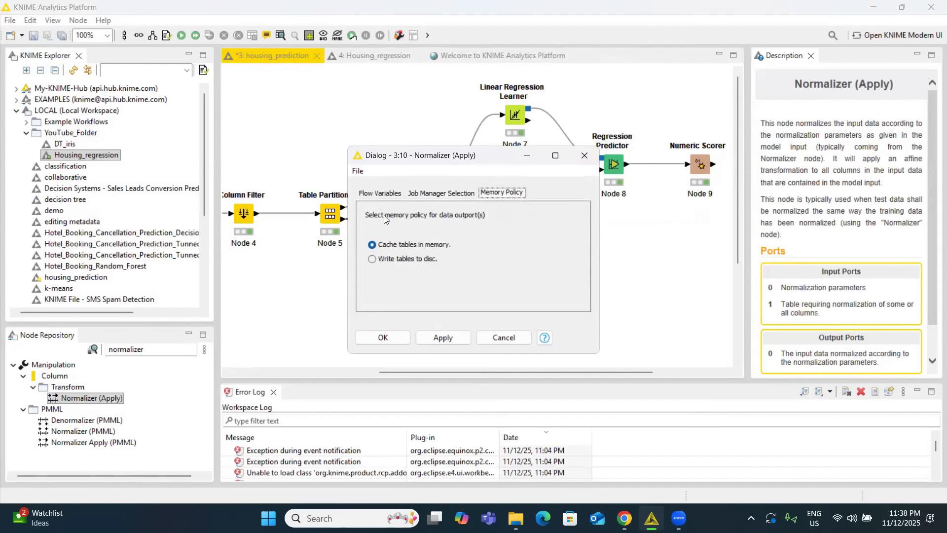
click(375, 193)
click(390, 338)
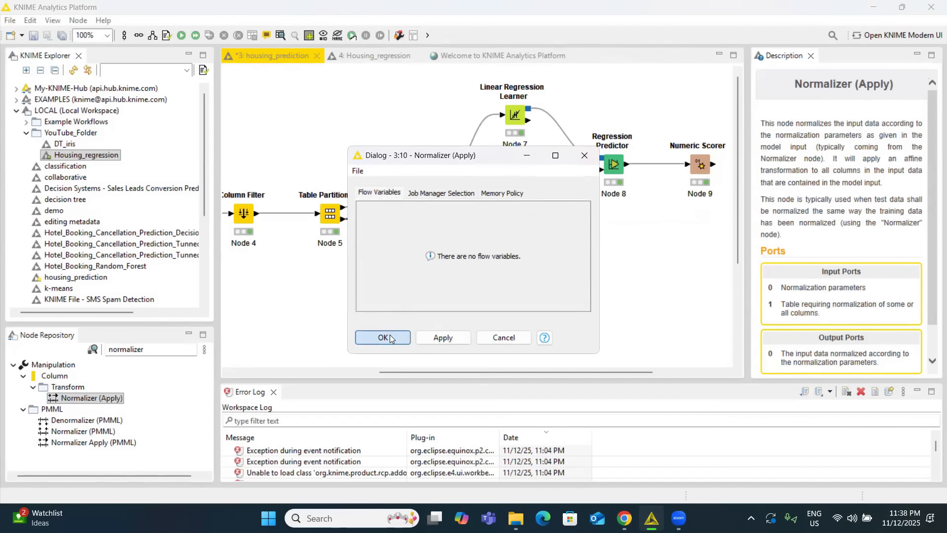
right_click(488, 265)
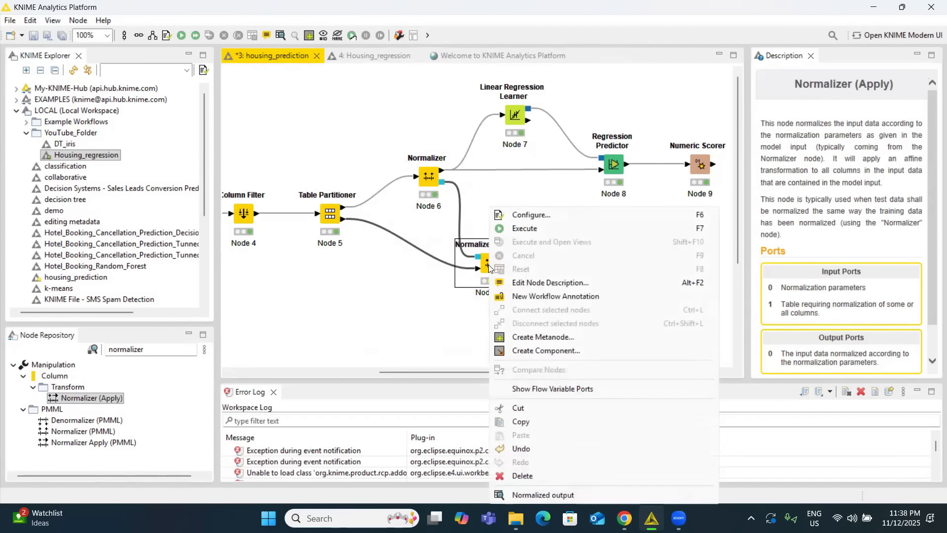
click(529, 230)
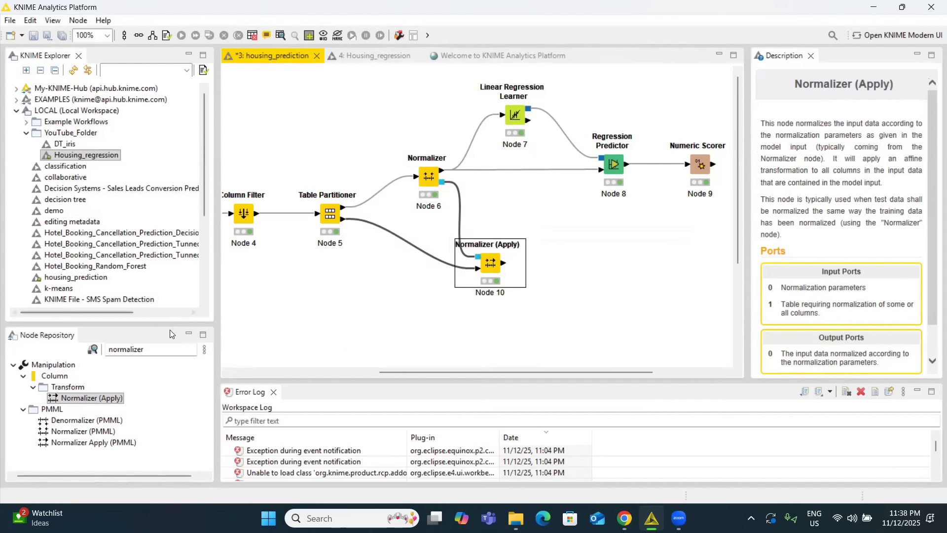
Add a second Regression Predictor after Normalizer (Apply) and connect the Linear Regression Learner's model and the Normalizer (Apply) output to it.
click(158, 352)
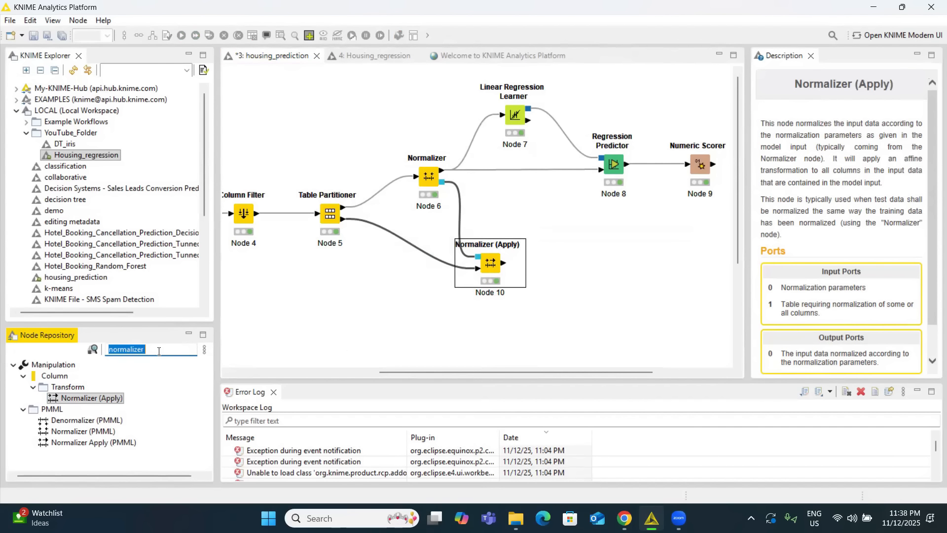
text(reg)
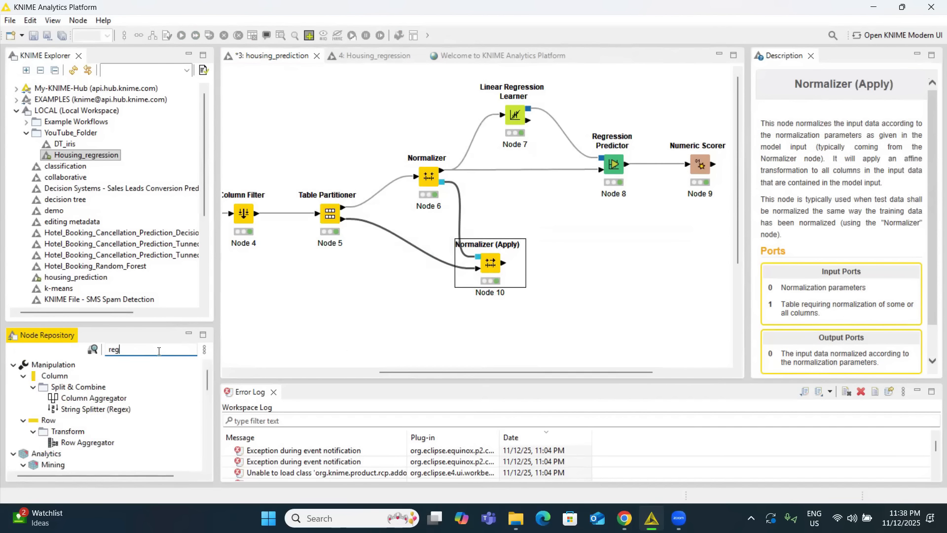
text(ression)
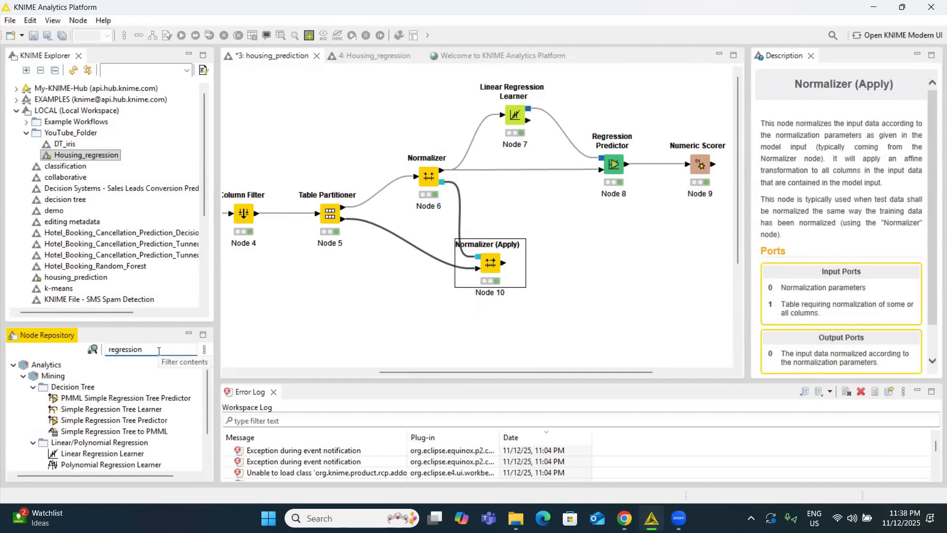
text( pre)
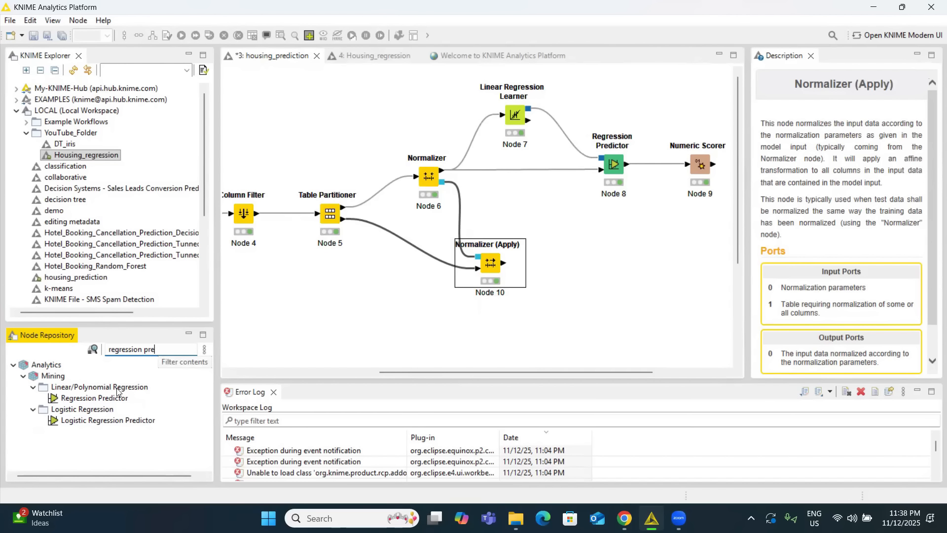
drag(94, 398, 620, 272)
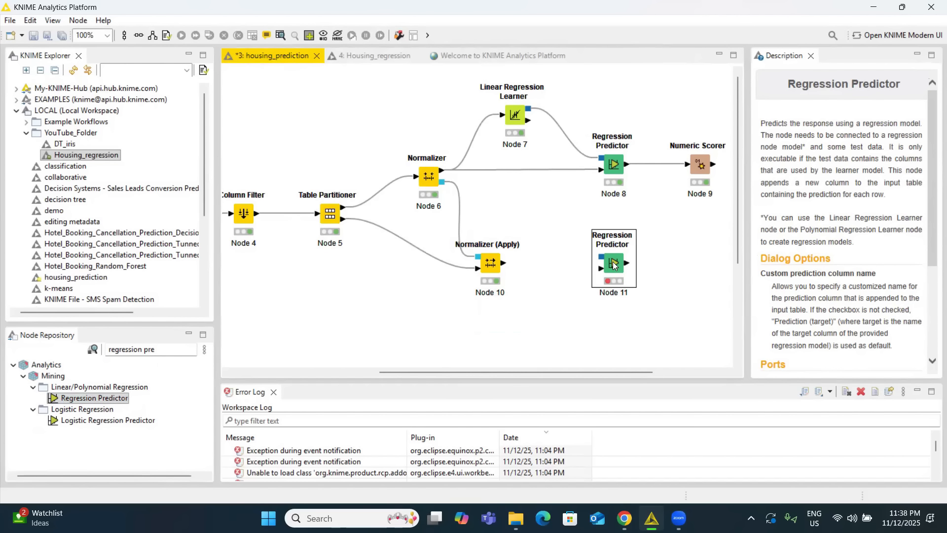
drag(614, 266, 598, 274)
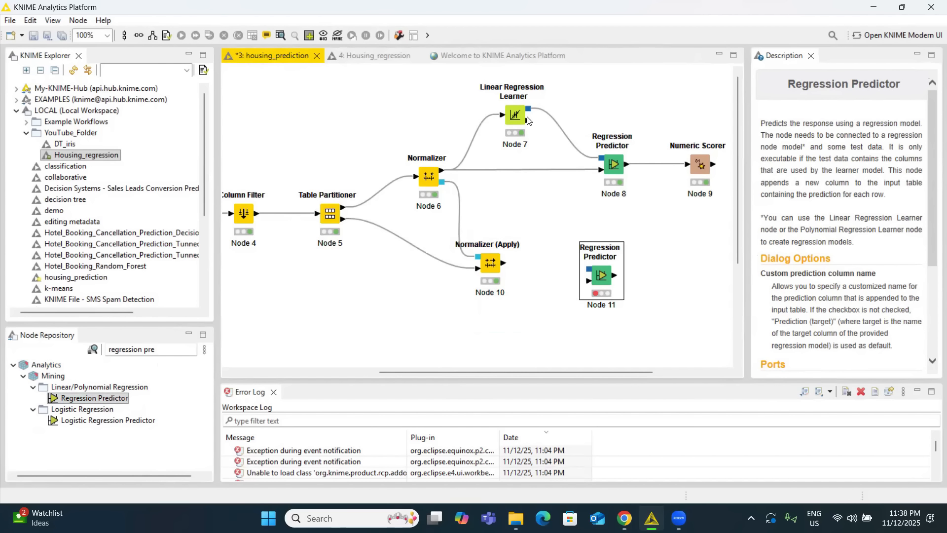
drag(530, 109, 589, 270)
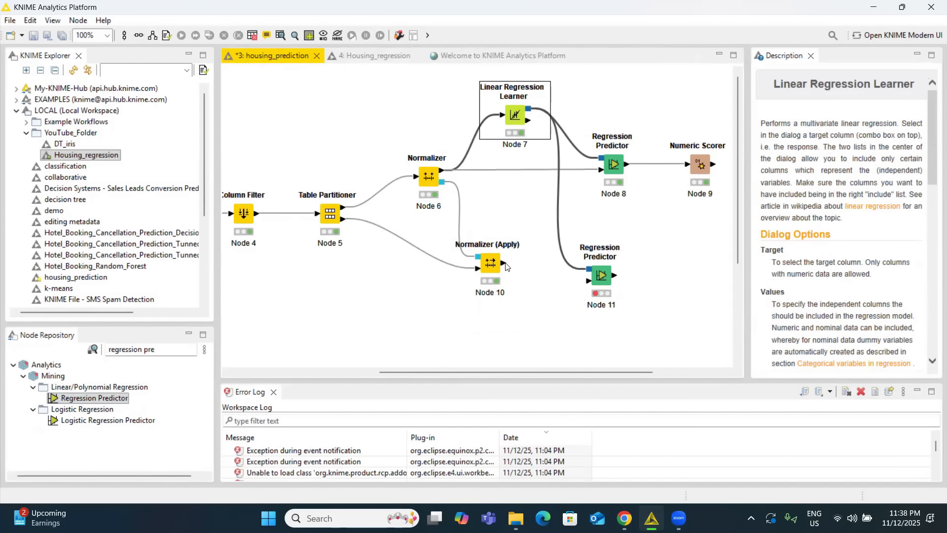
drag(505, 265, 588, 281)
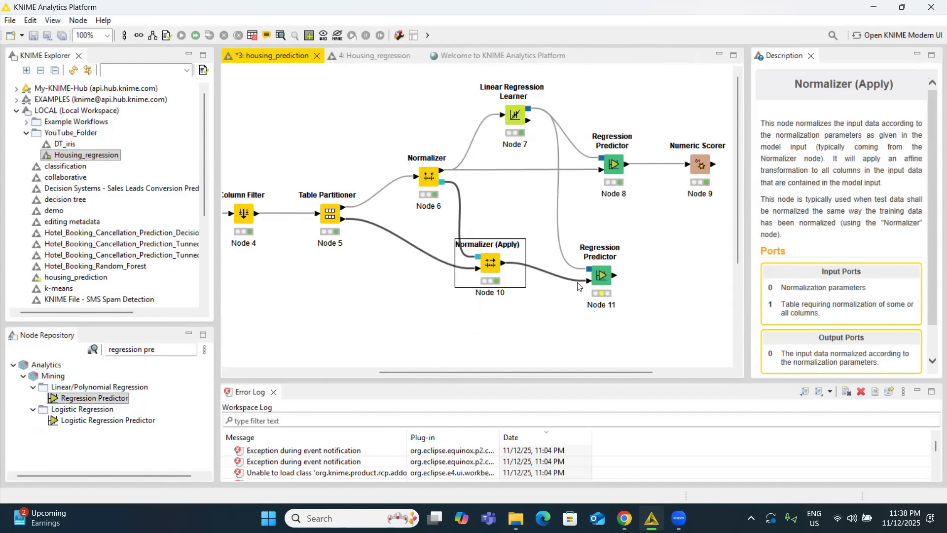
Accept the default prediction column name for the second Regression Predictor and execute it.
right_click(604, 277)
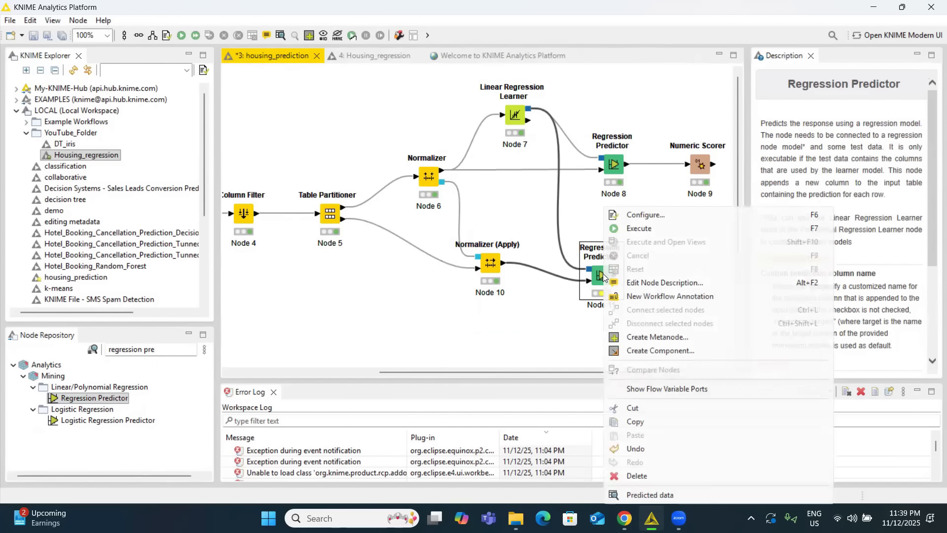
click(632, 220)
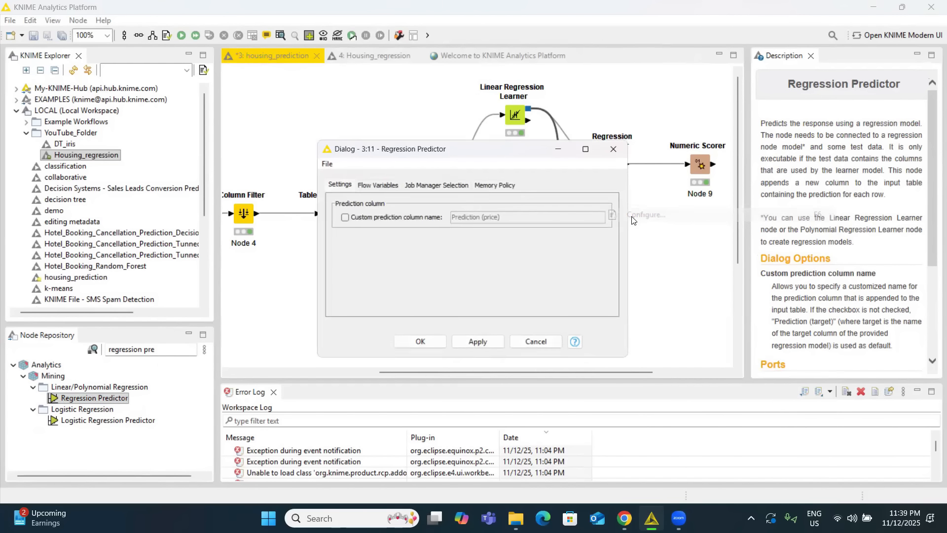
click(435, 345)
right_click(600, 274)
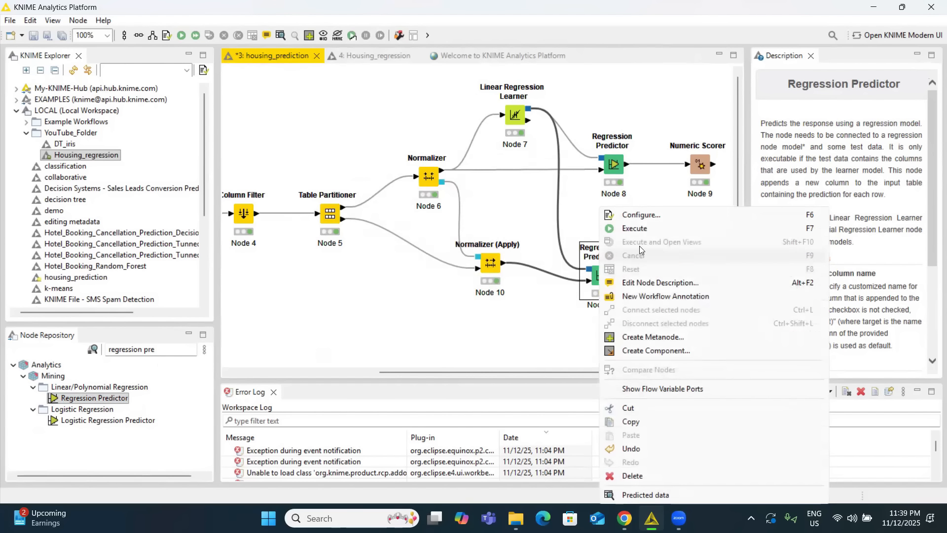
click(642, 234)
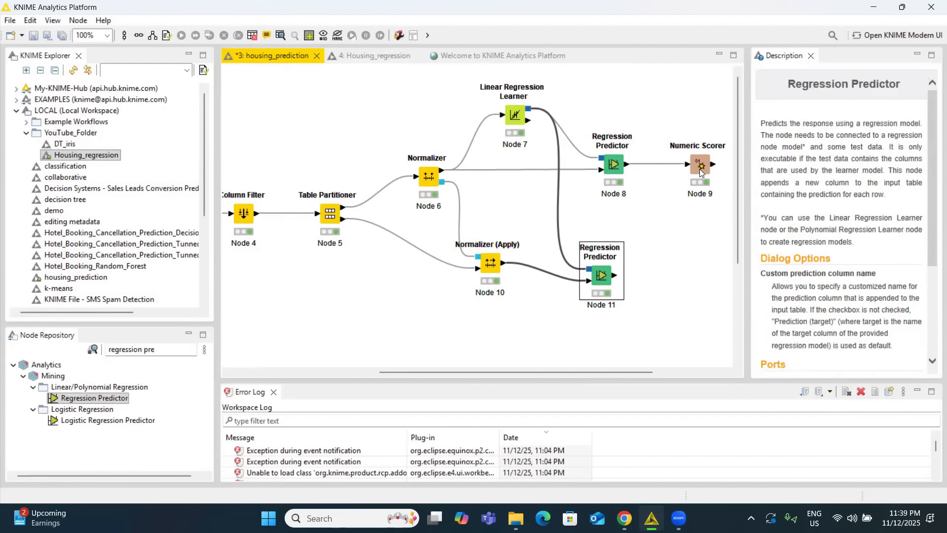
Find the Numeric Scorer node in the repository and add a second one beside the lower Regression Predictor.
double_click(178, 345)
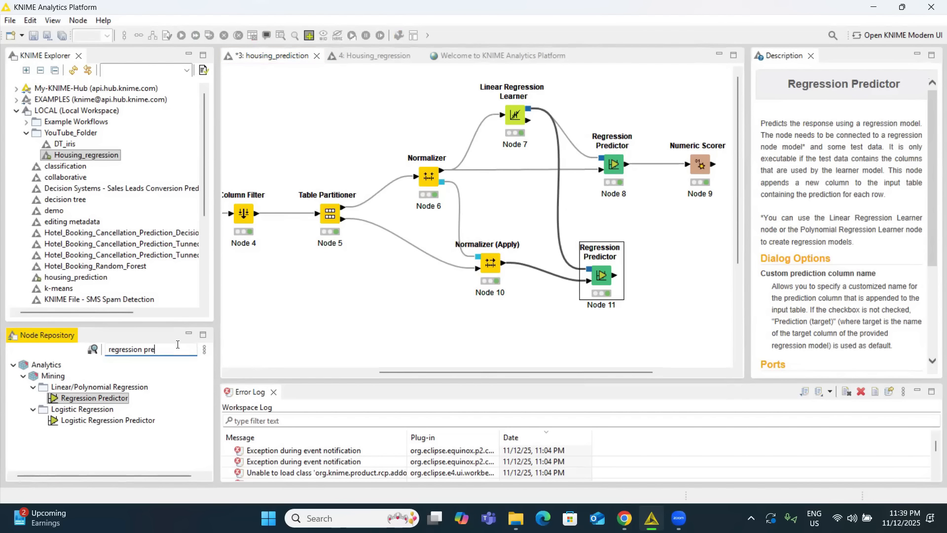
key(BackSpace)
key(BackSpace)
key(BackSpace)
key(BackSpace)
key(BackSpace)
key(BackSpace)
key(BackSpace)
key(BackSpace)
key(BackSpace)
key(BackSpace)
key(BackSpace)
key(BackSpace)
text(num)
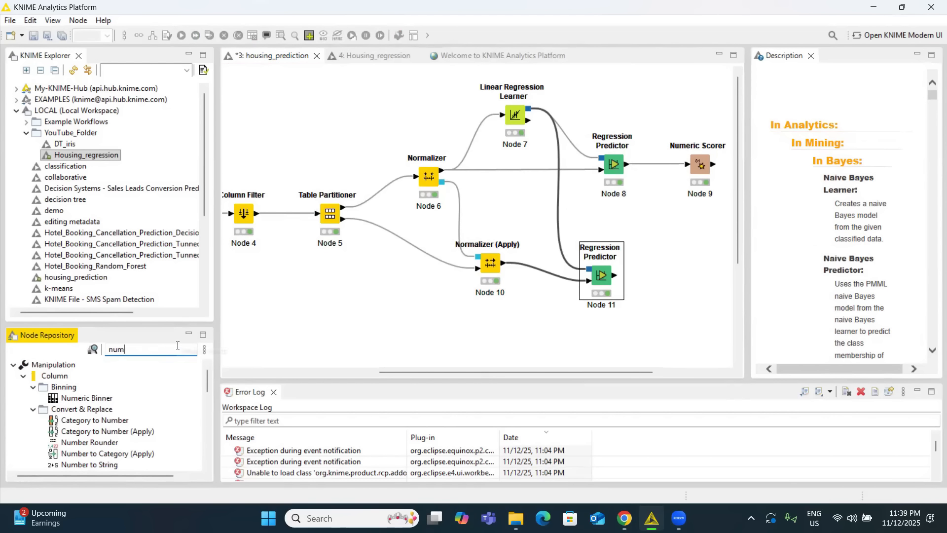
text(eric sco)
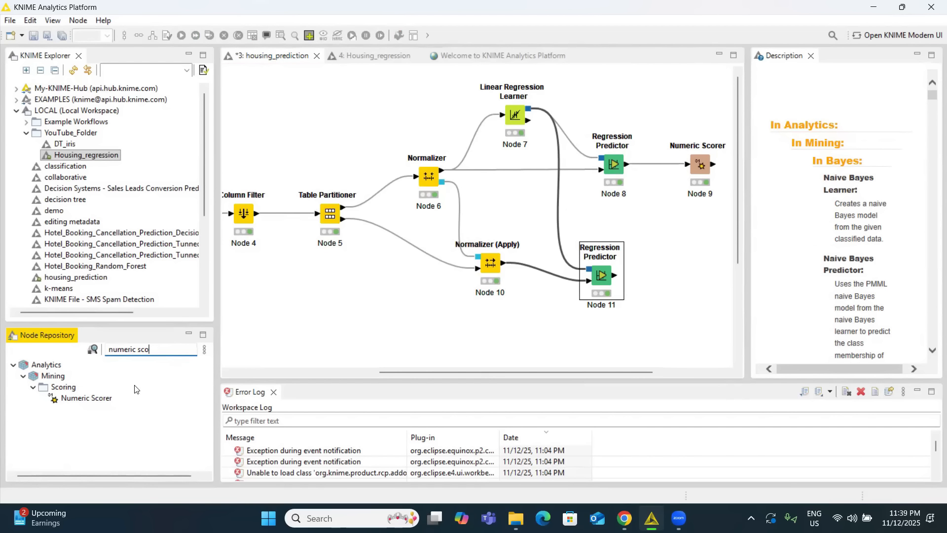
drag(86, 398, 684, 275)
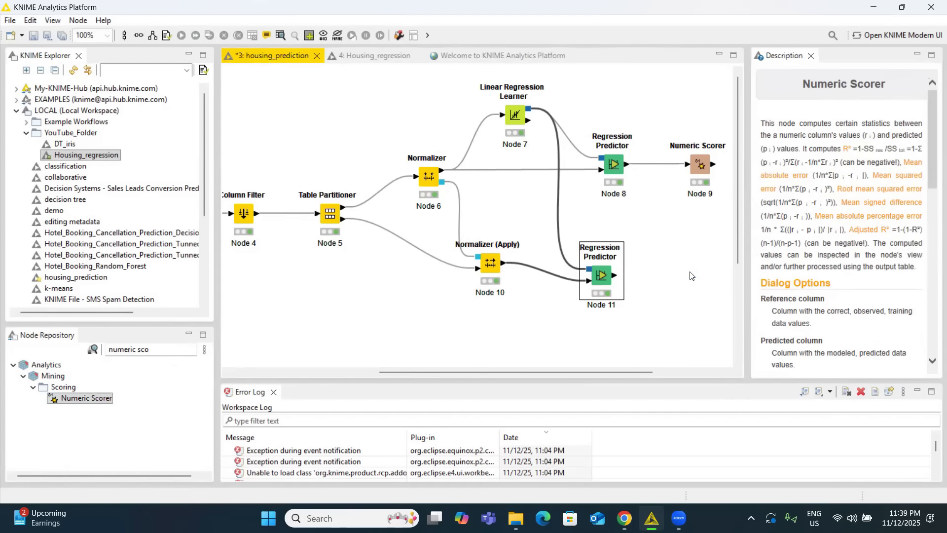
Connect the lower Regression Predictor's output to the second Numeric Scorer and set that scorer's reference column to price.
drag(616, 279, 680, 274)
click(688, 277)
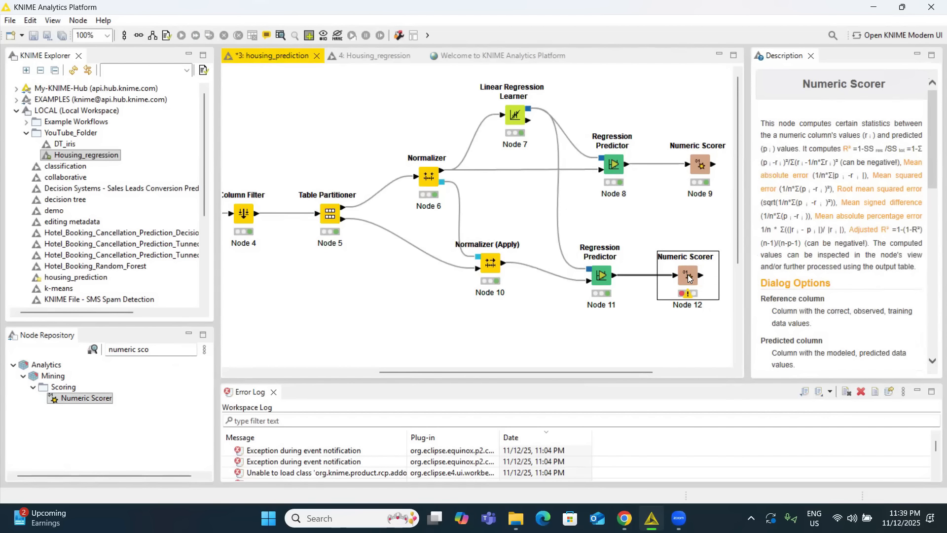
right_click(687, 274)
click(719, 202)
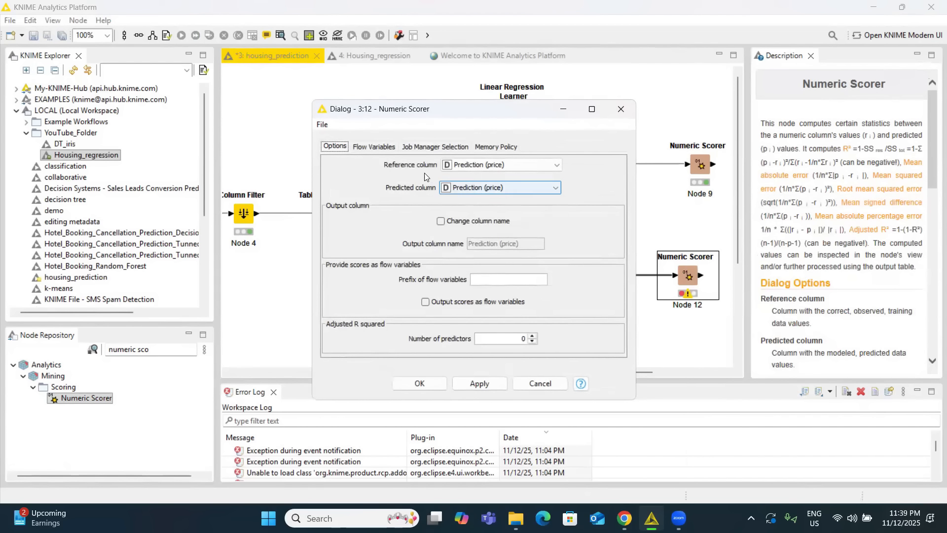
click(483, 165)
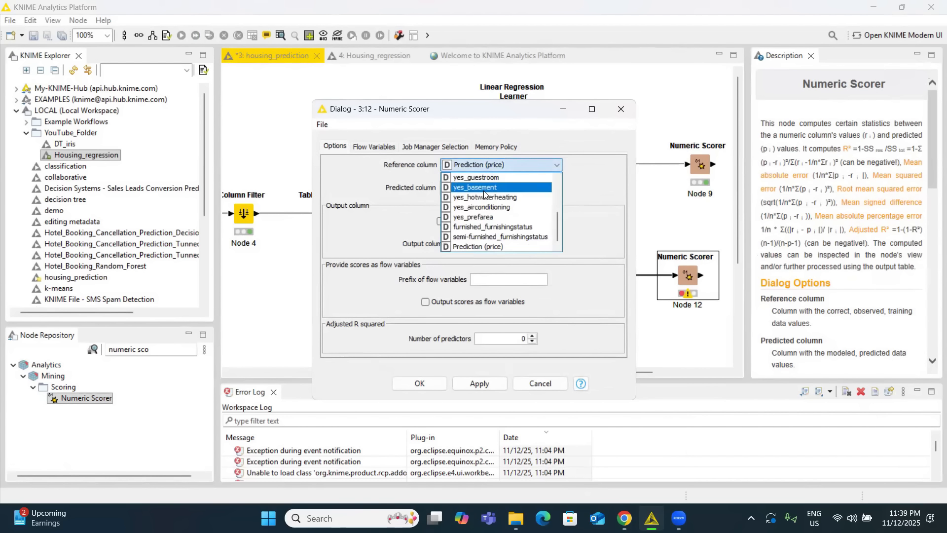
scroll(477, 198, up, 5)
click(476, 193)
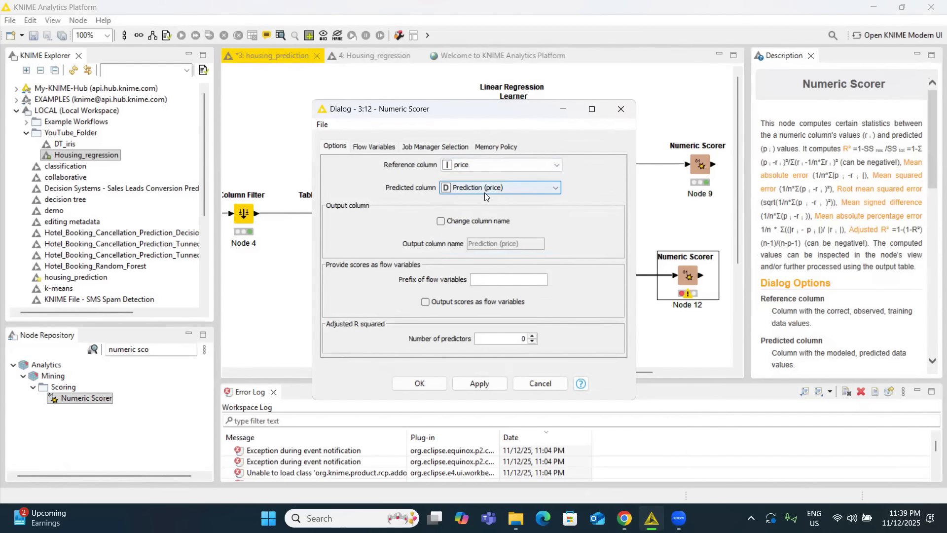
click(435, 382)
Execute the second Numeric Scorer, open its statistics view to review the test-partition scores, and close the view.
right_click(682, 278)
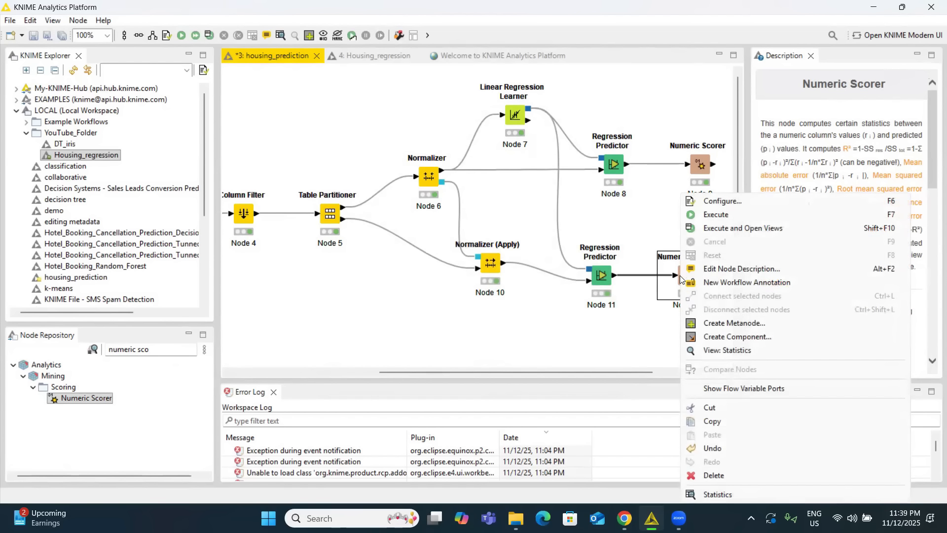
click(730, 229)
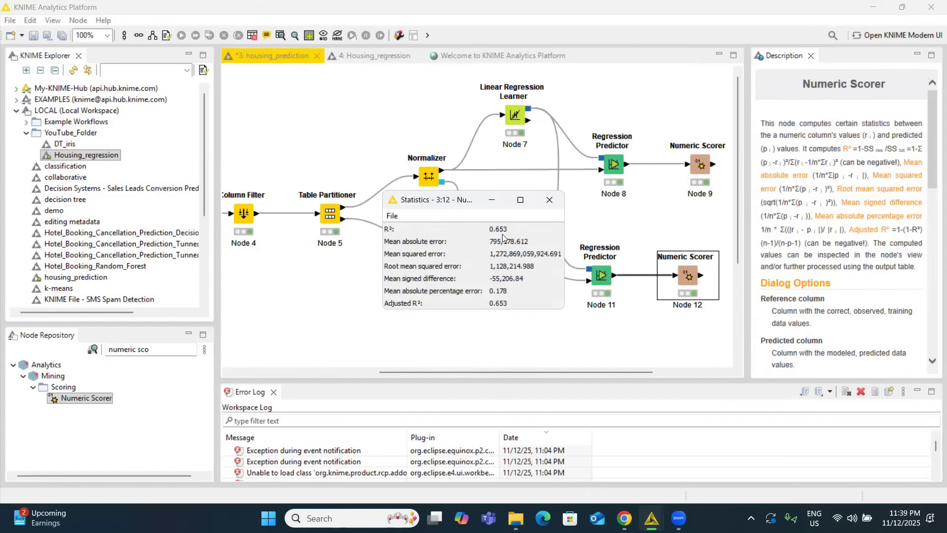
click(549, 199)
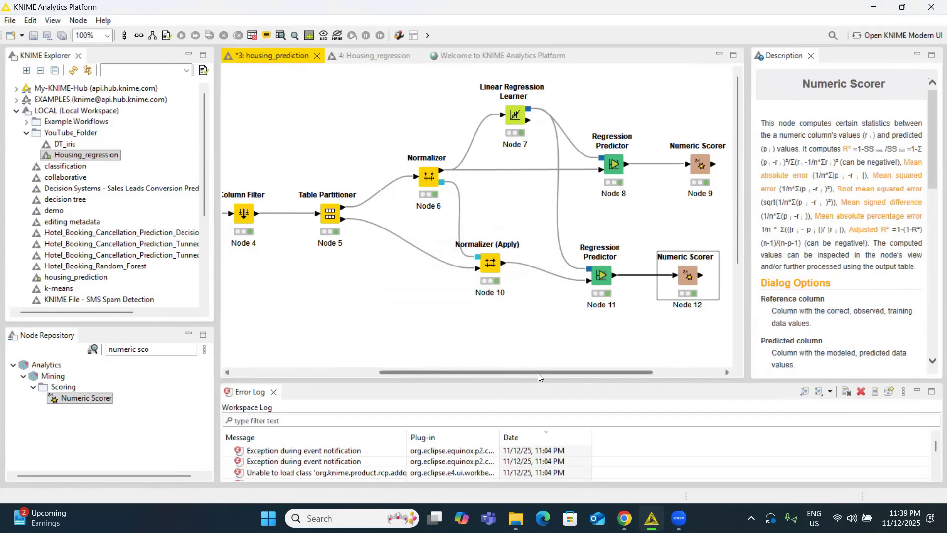
drag(537, 371, 434, 374)
drag(432, 374, 487, 371)
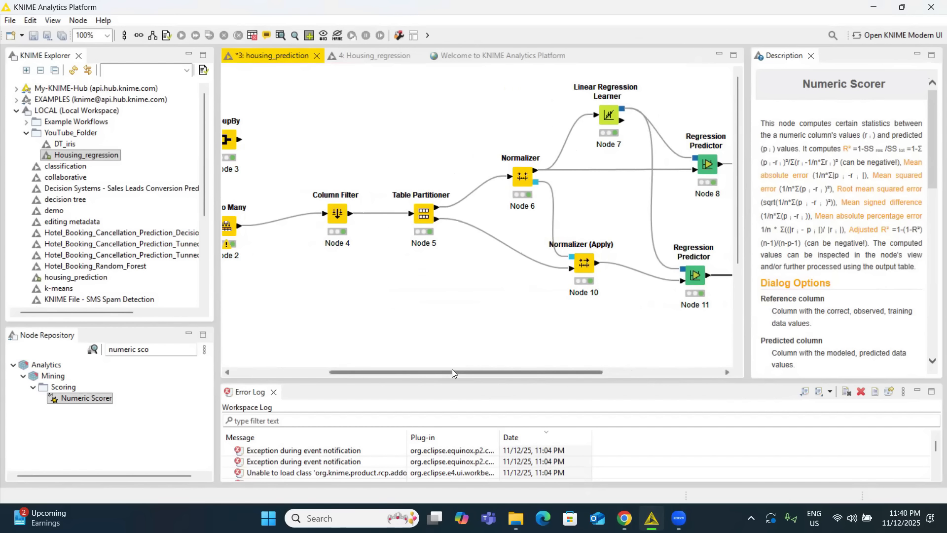
drag(451, 370, 375, 370)
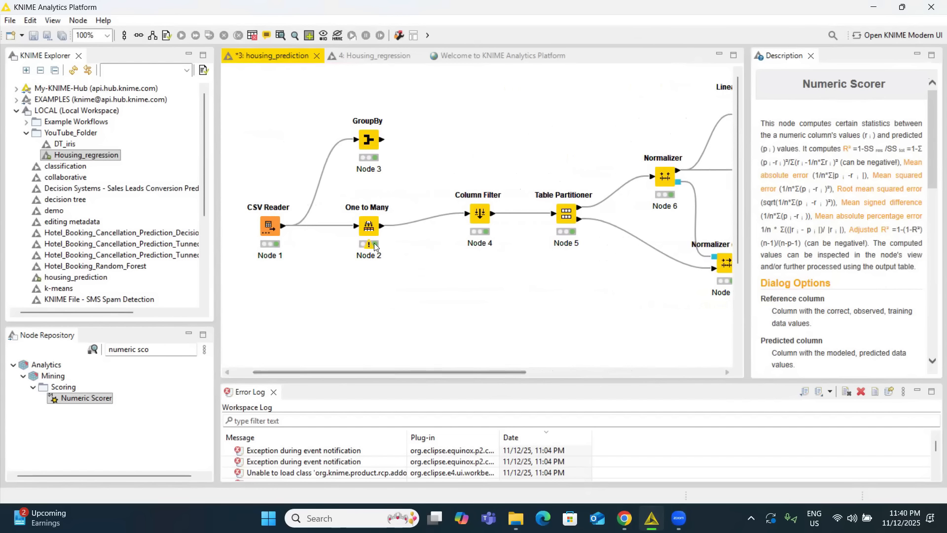